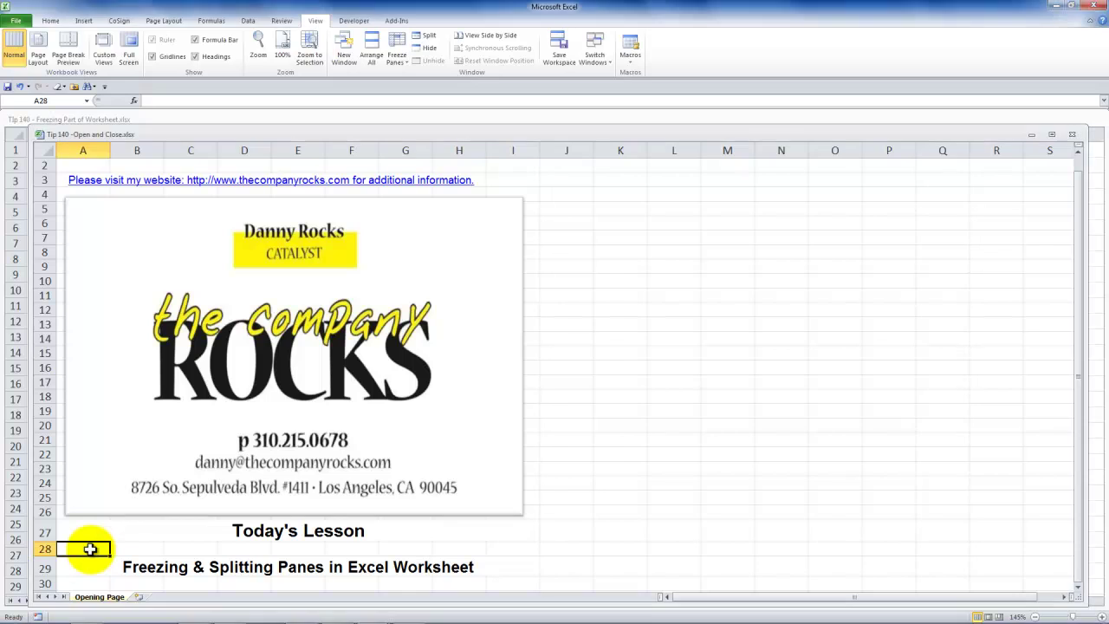
# Switch to the workbook "TIp 140 - Freezing Part of Worksheet.xlsx"
pyautogui.click(87, 566)
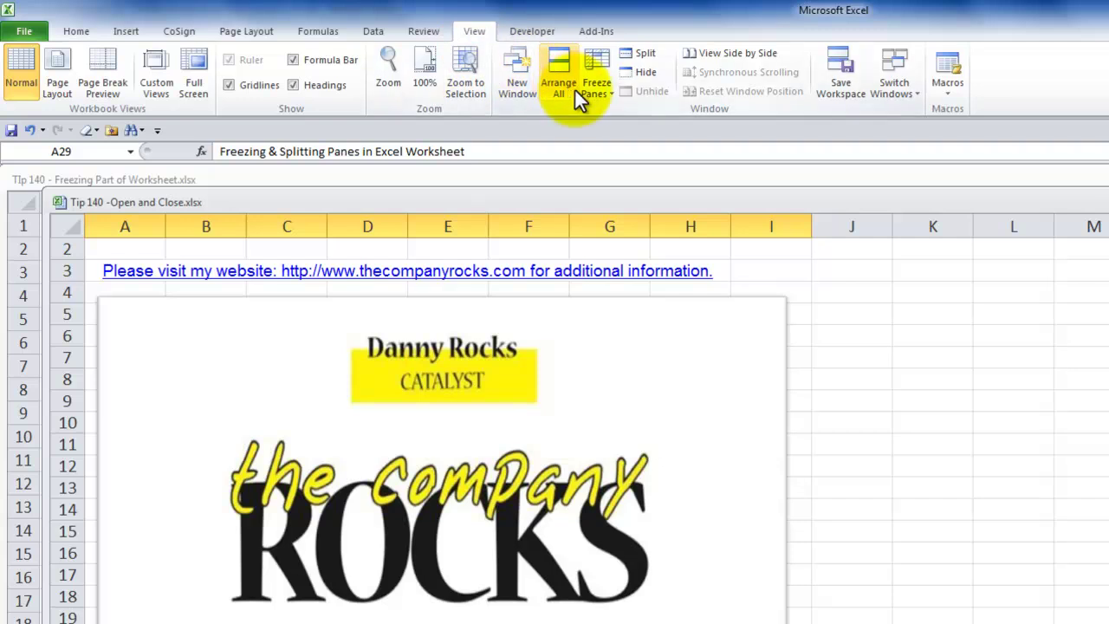
pyautogui.click(917, 94)
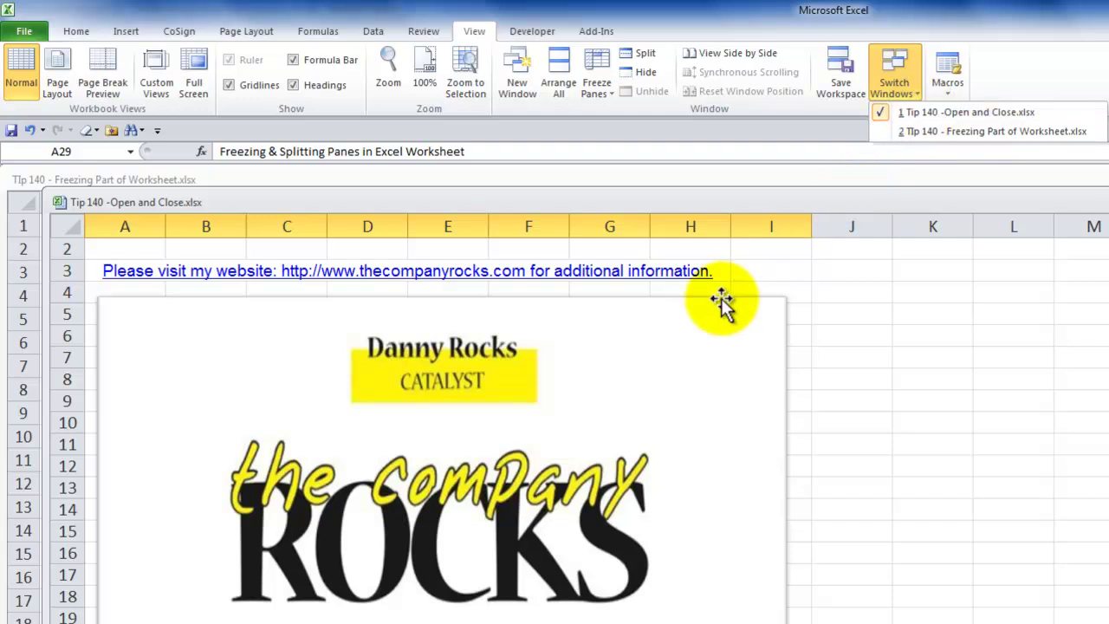
pyautogui.click(907, 133)
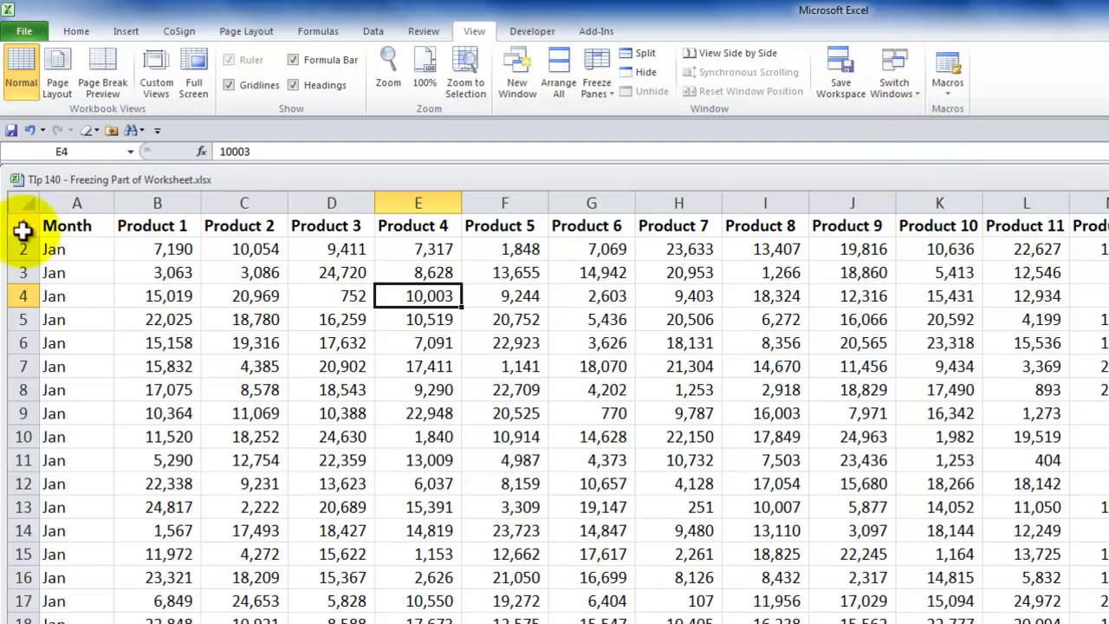
# Examine the product header row and the Month column on the Data sheet
pyautogui.click(77, 251)
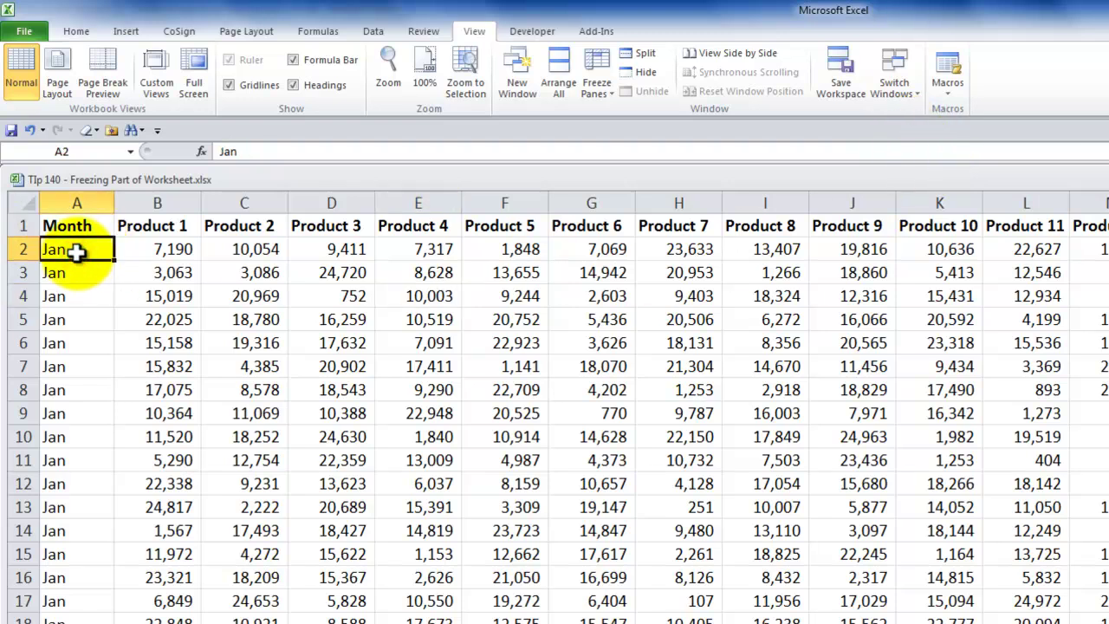
pyautogui.moveTo(75, 227); pyautogui.dragTo(1035, 183)
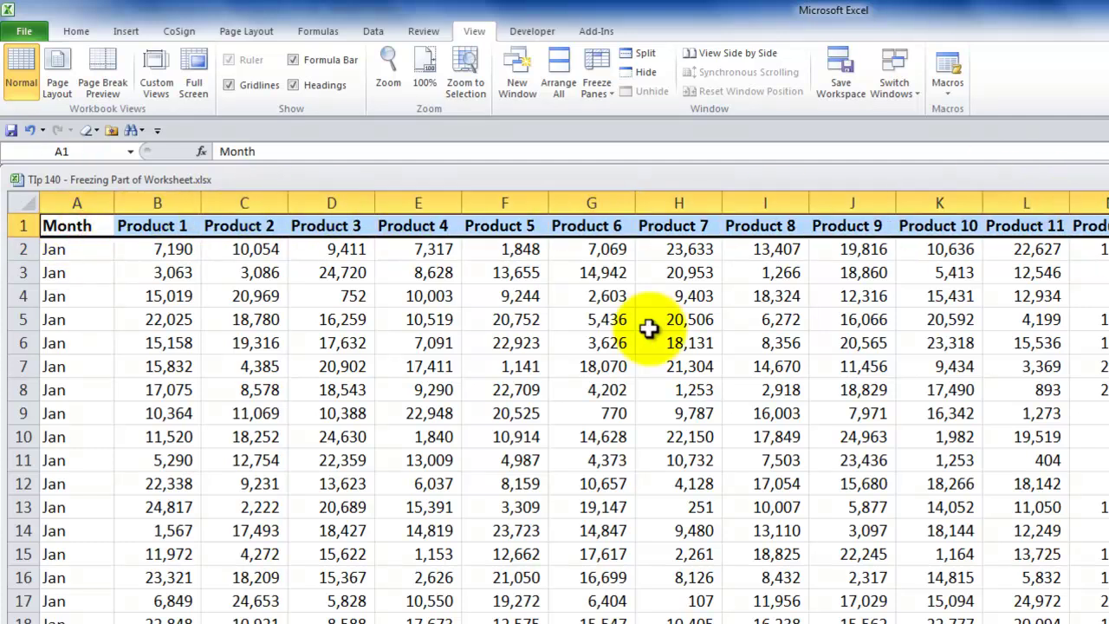
pyautogui.moveTo(75, 228); pyautogui.dragTo(49, 568)
pyautogui.click(212, 254)
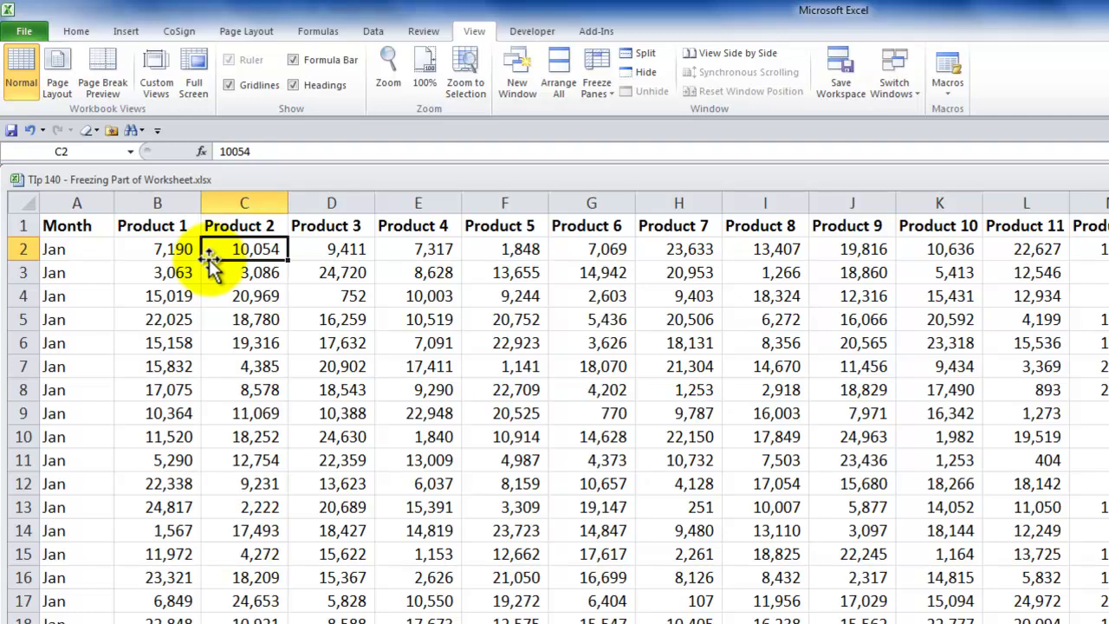
# Jump to the end of the data, examine the last December rows around row 1969, and return to cell A1
pyautogui.hotkey('ctrl', 'Down')
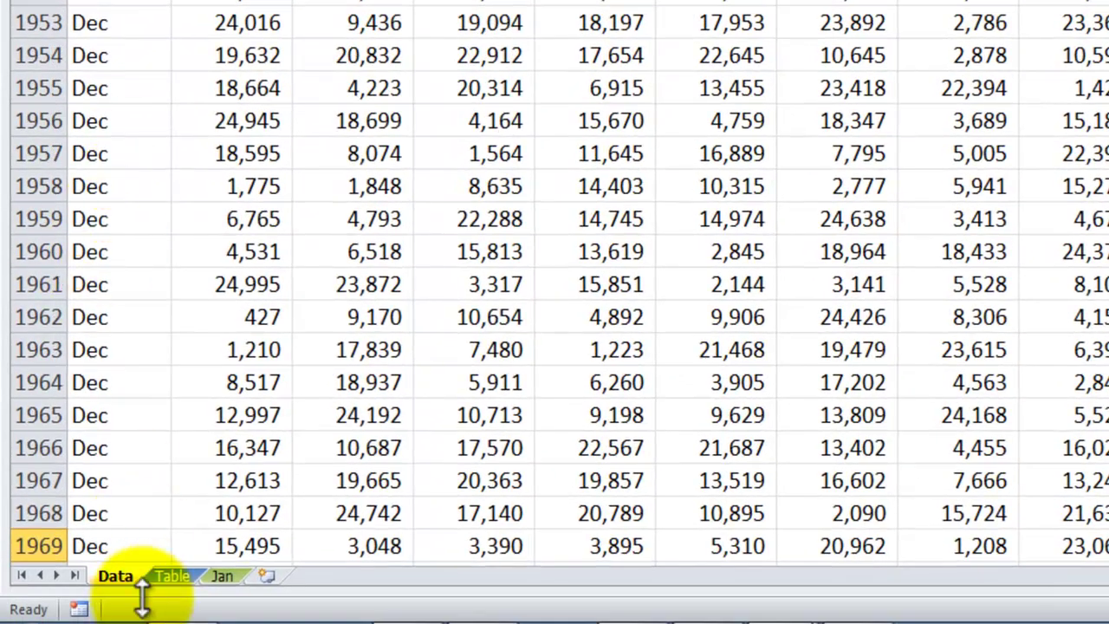
pyautogui.click(98, 546)
pyautogui.press('Down')
pyautogui.press('Down')
pyautogui.press('Down')
pyautogui.press('Down')
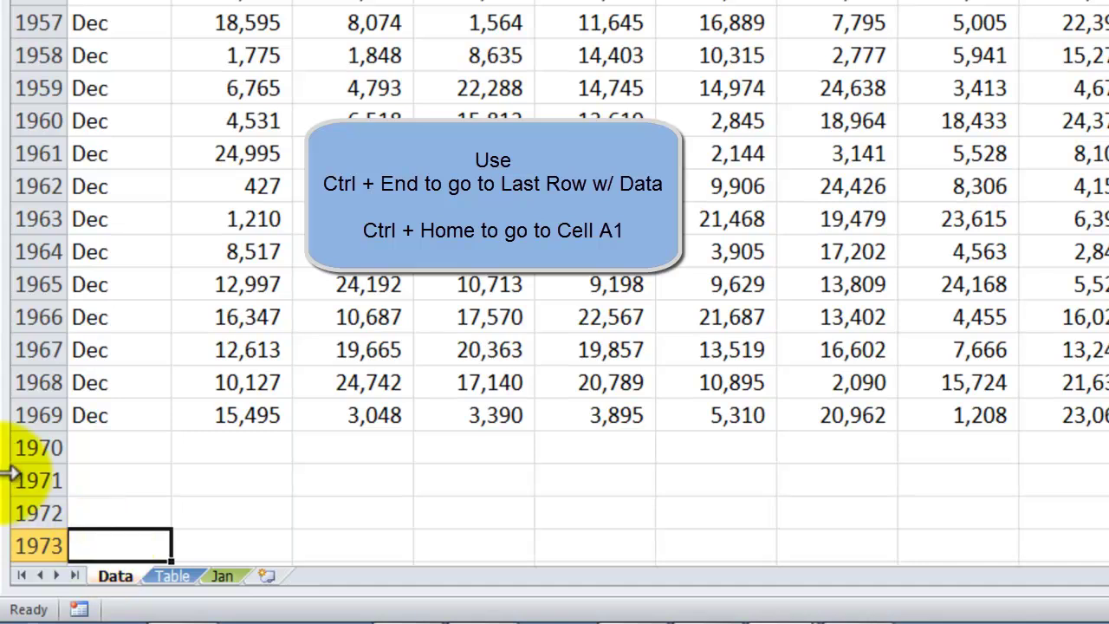
pyautogui.click(27, 415)
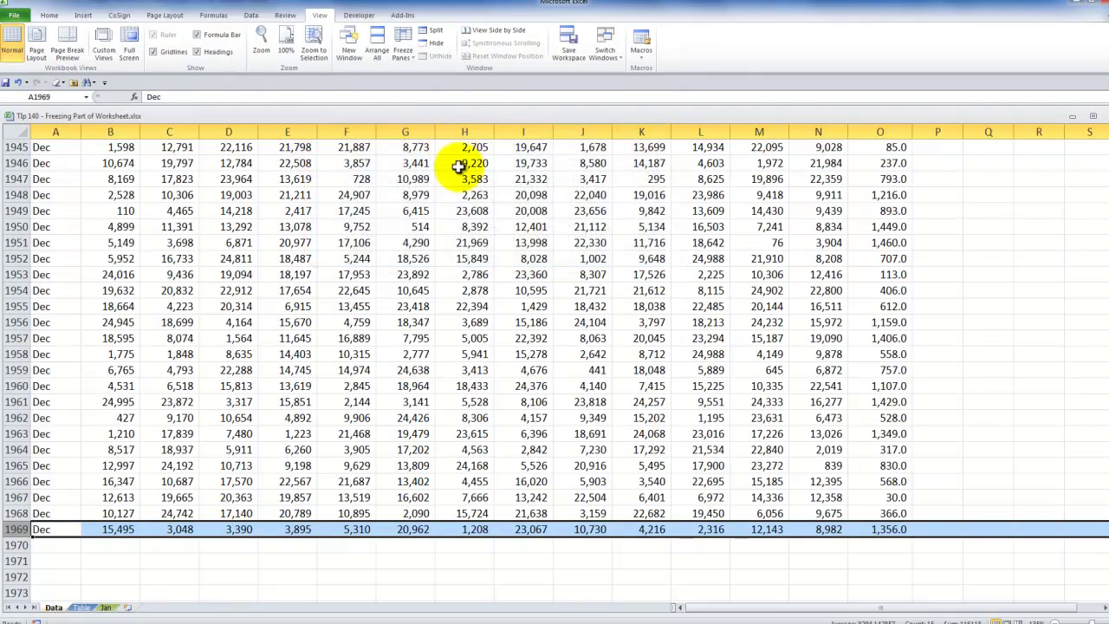
pyautogui.click(358, 147)
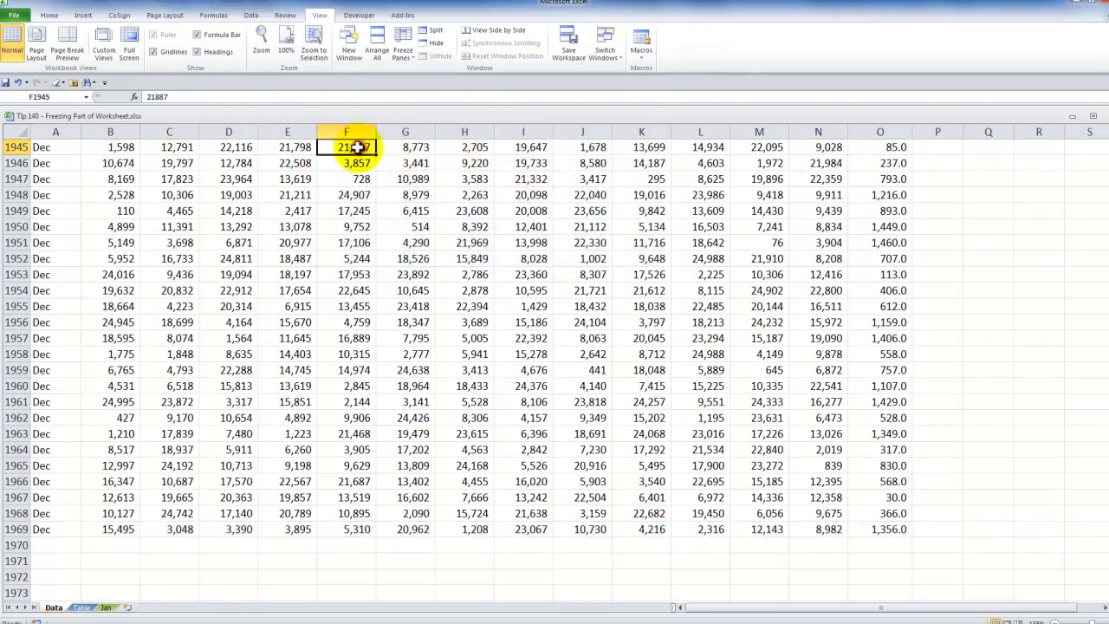
pyautogui.click(357, 195)
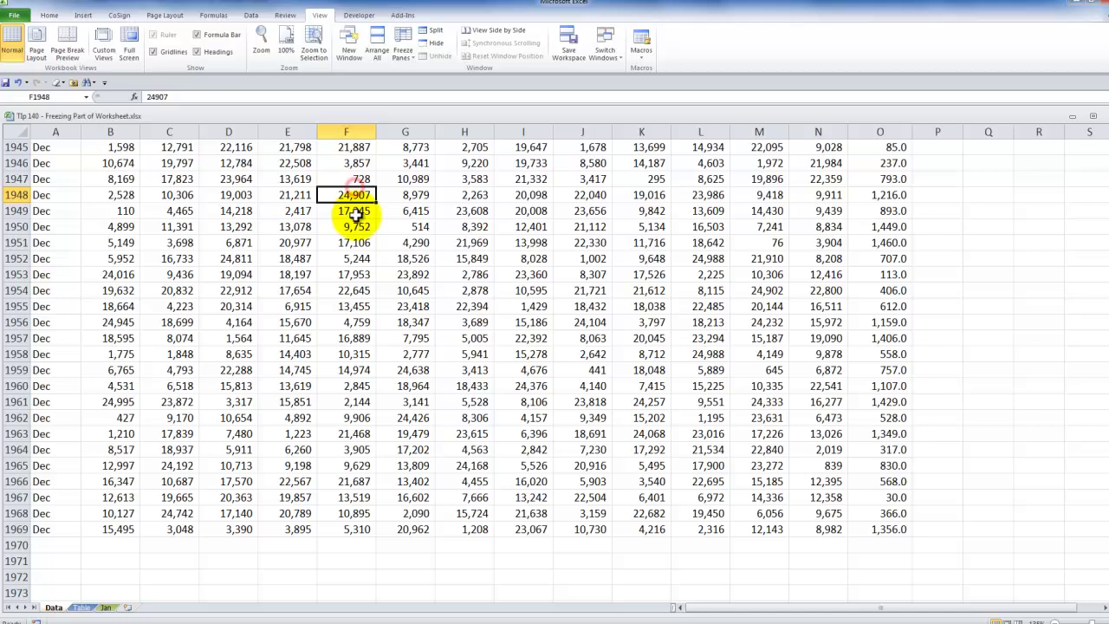
pyautogui.click(356, 162)
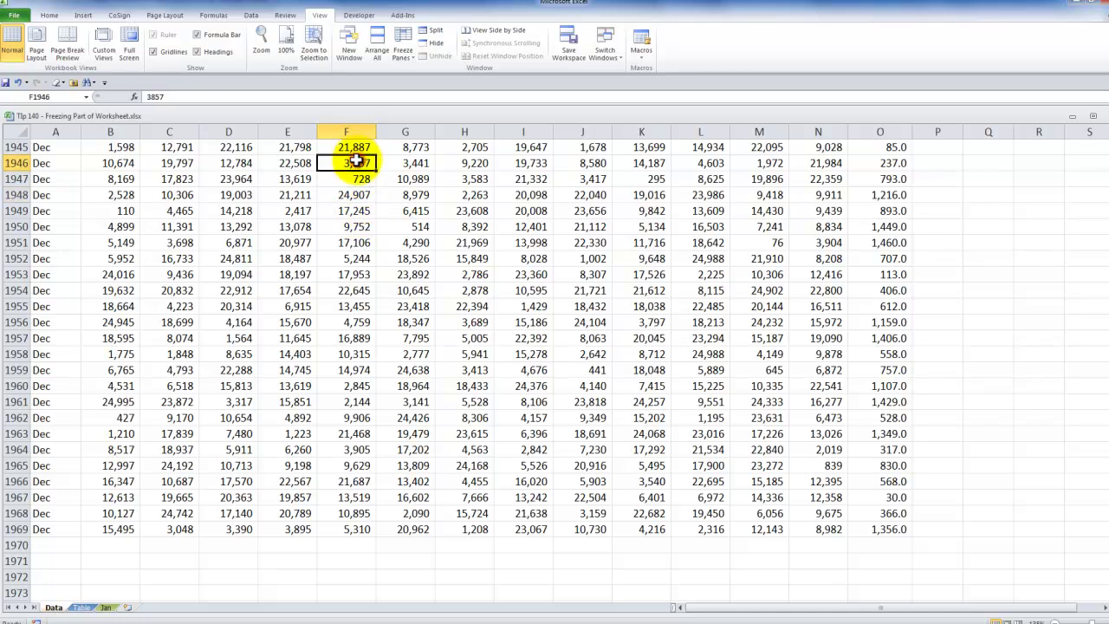
pyautogui.hotkey('ctrl', 'Home')
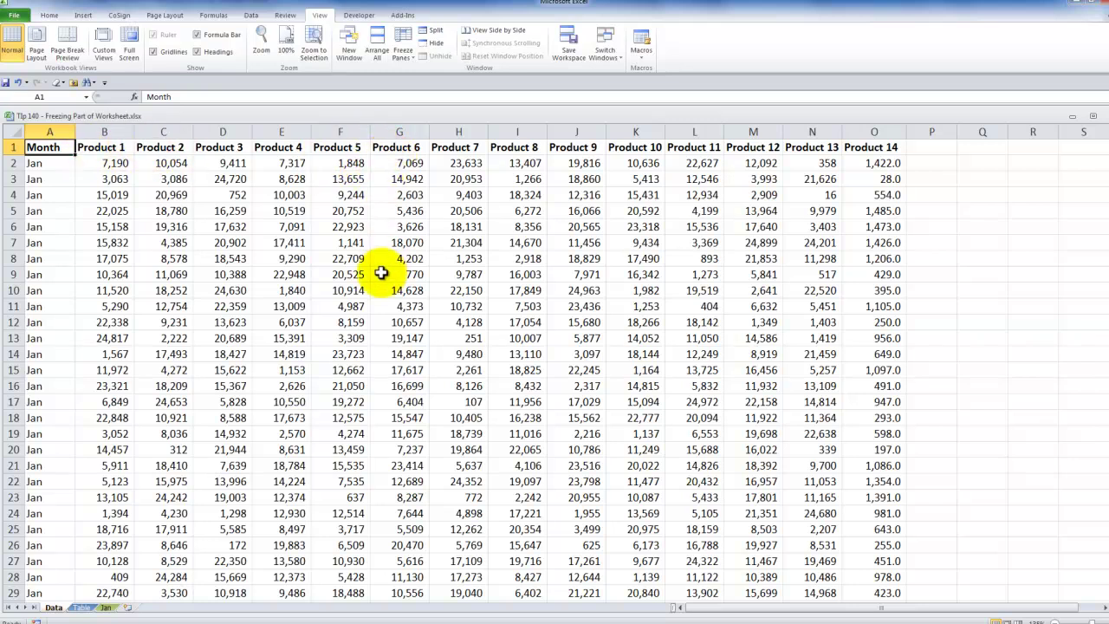
# Freeze the top row of the Data sheet so the product headers remain visible when scrolling
pyautogui.click(322, 270)
pyautogui.click(397, 336)
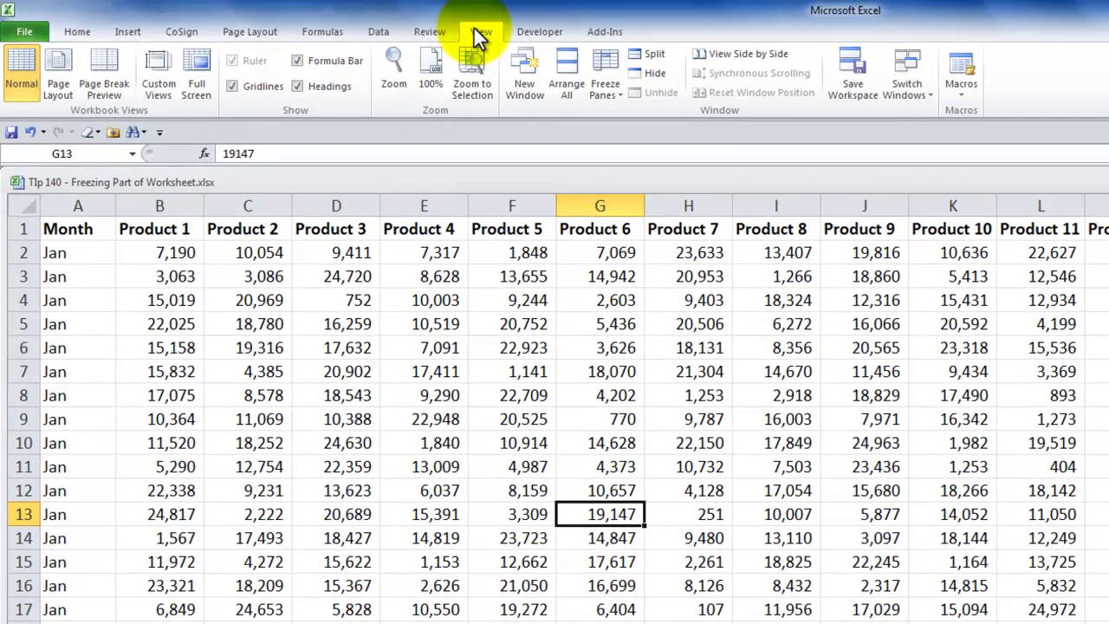
pyautogui.click(618, 94)
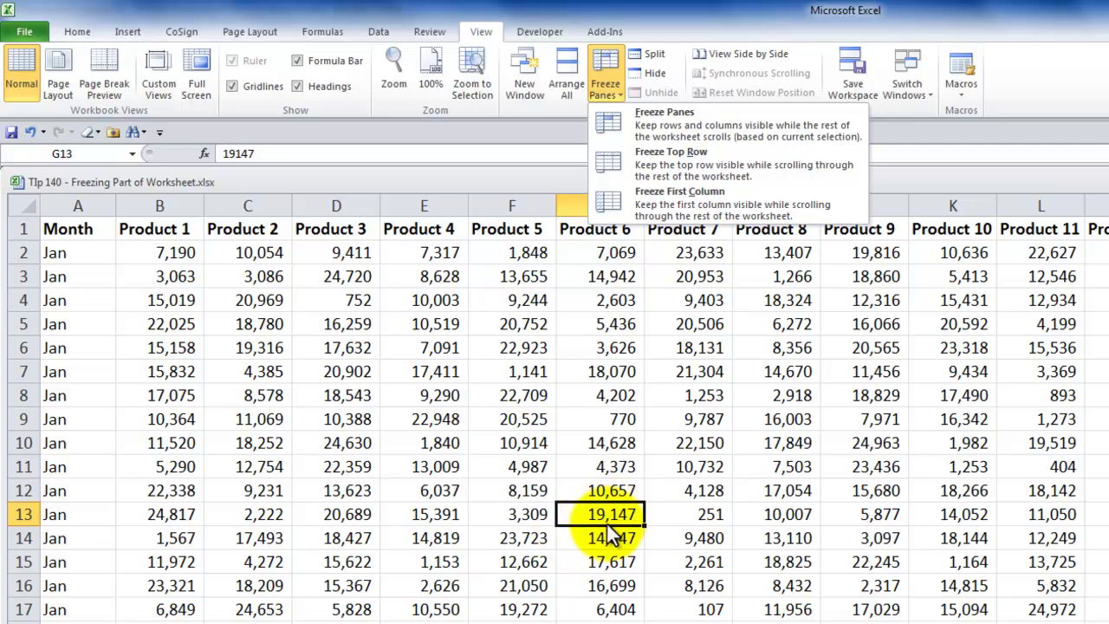
pyautogui.click(690, 168)
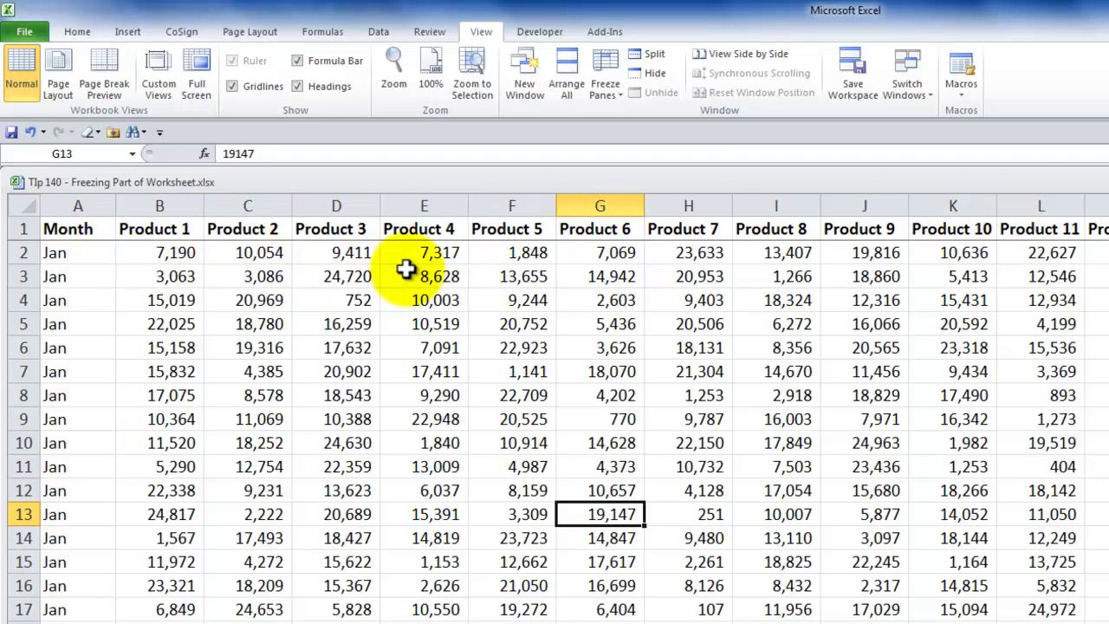
# Page down through the records to the last data cell to check the frozen header row
pyautogui.press('pagedown')
pyautogui.press('pagedown')
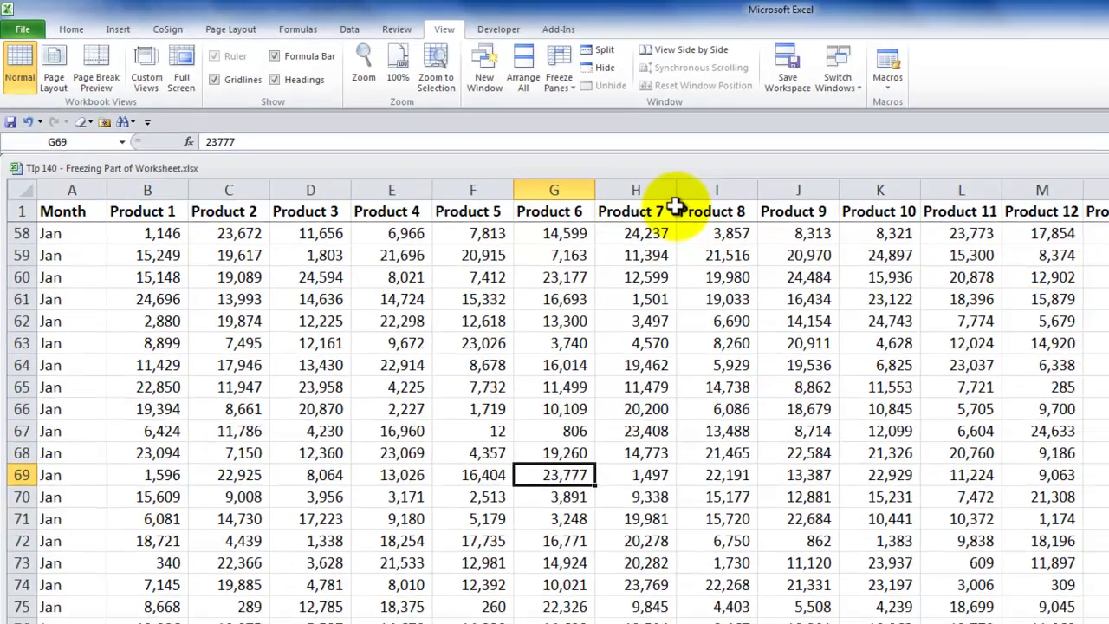
pyautogui.hotkey('ctrl', 'End')
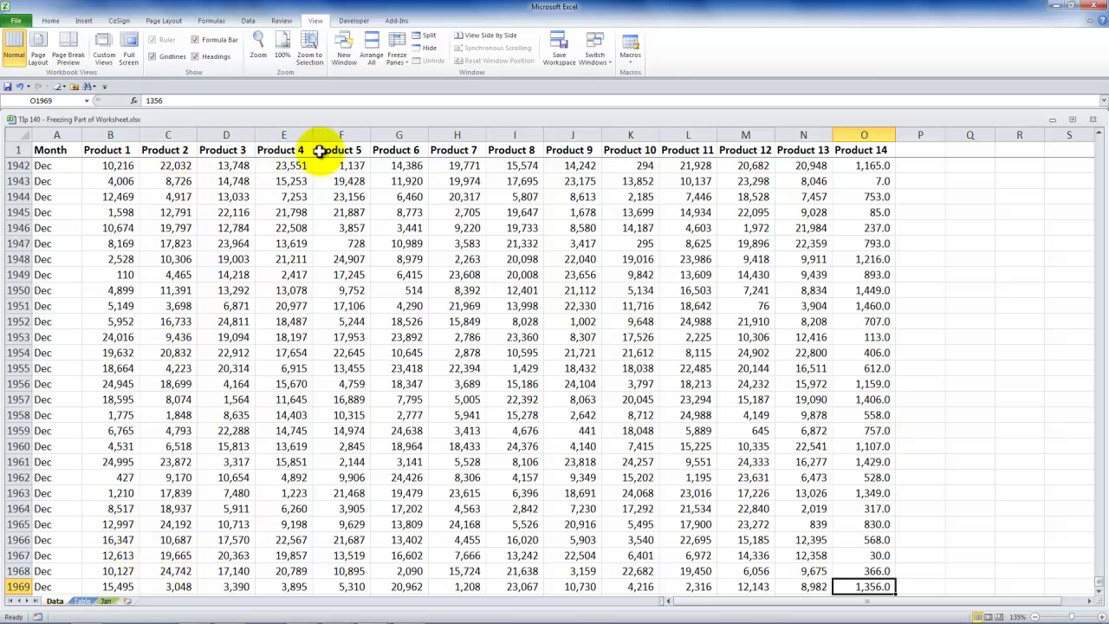
# Return to the start of the data and unfreeze the panes
pyautogui.hotkey('ctrl', 'Home')
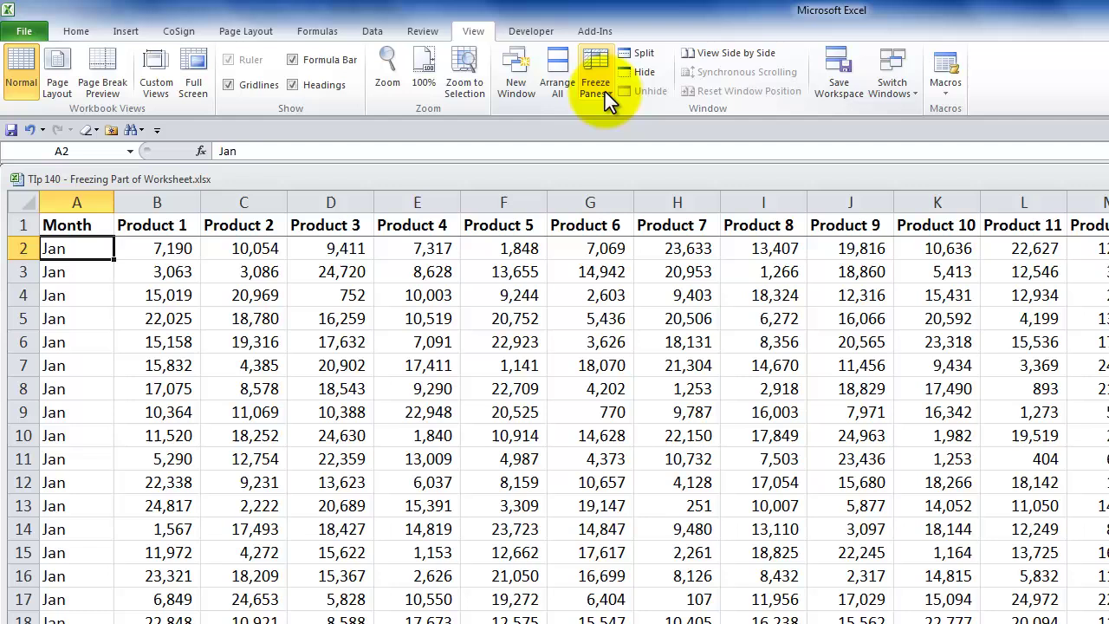
pyautogui.click(550, 83)
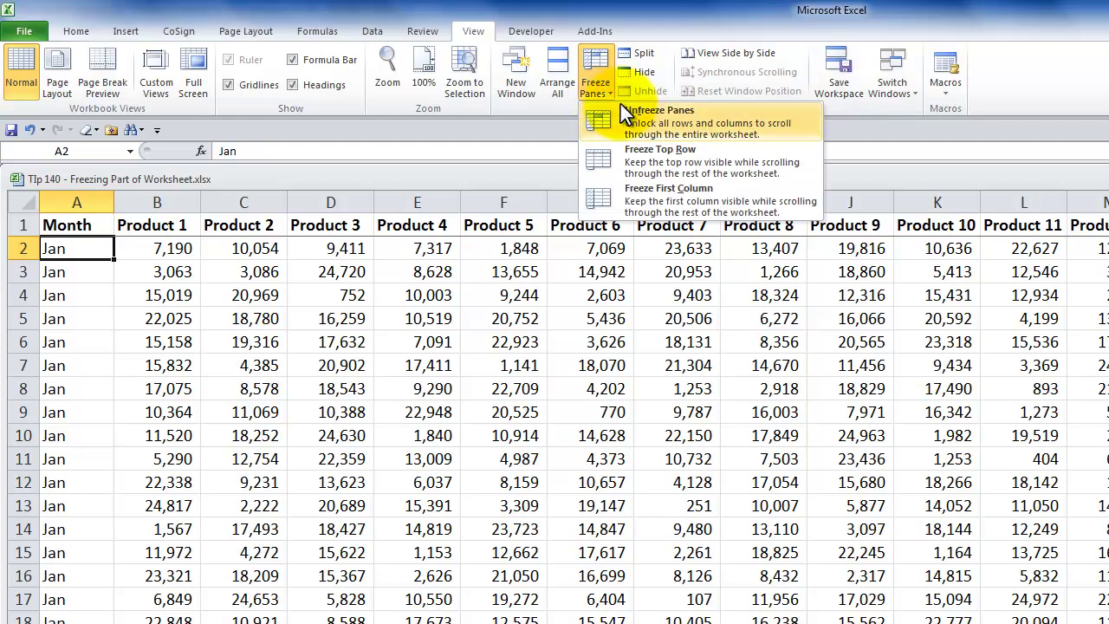
pyautogui.click(641, 117)
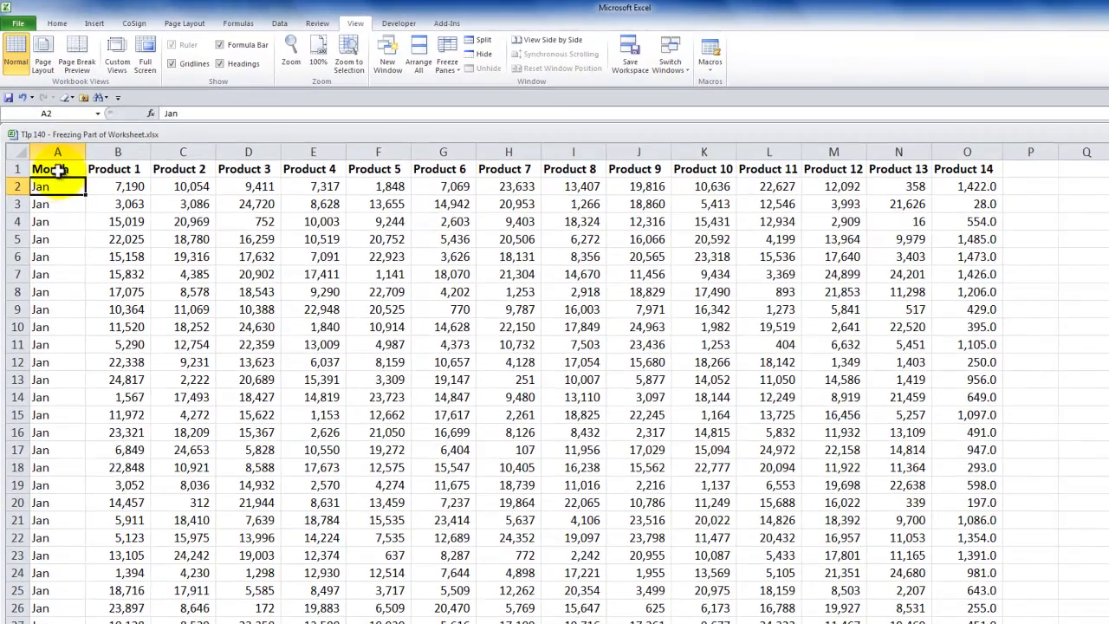
# Freeze the first column so the Month labels remain visible when scrolling sideways
pyautogui.moveTo(62, 212); pyautogui.dragTo(82, 376)
pyautogui.moveTo(66, 299); pyautogui.dragTo(75, 222)
pyautogui.click(366, 257)
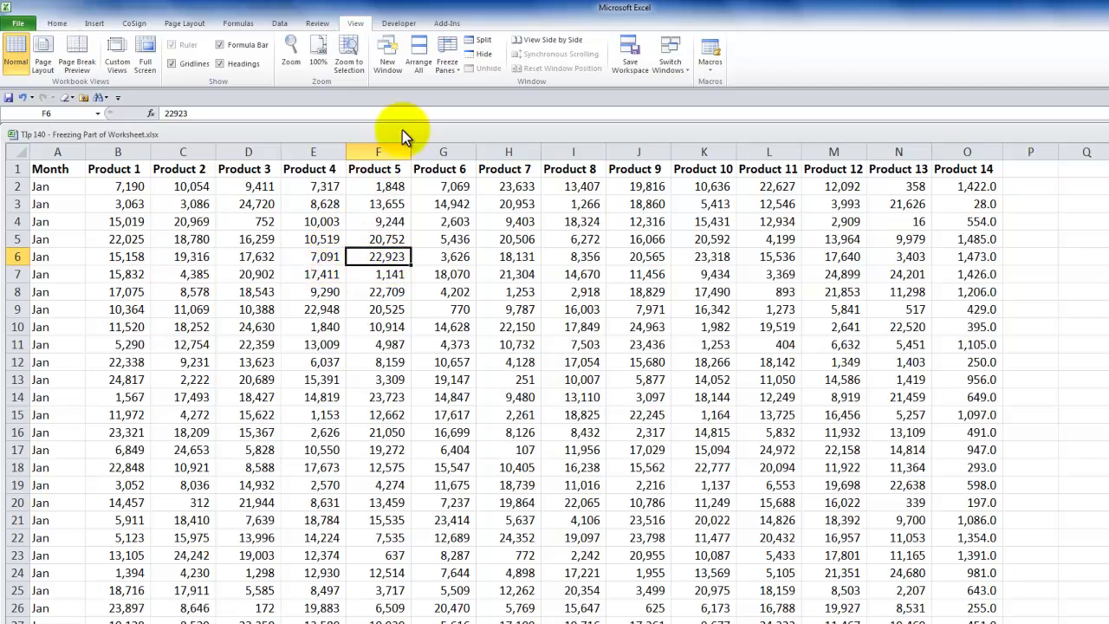
pyautogui.click(457, 69)
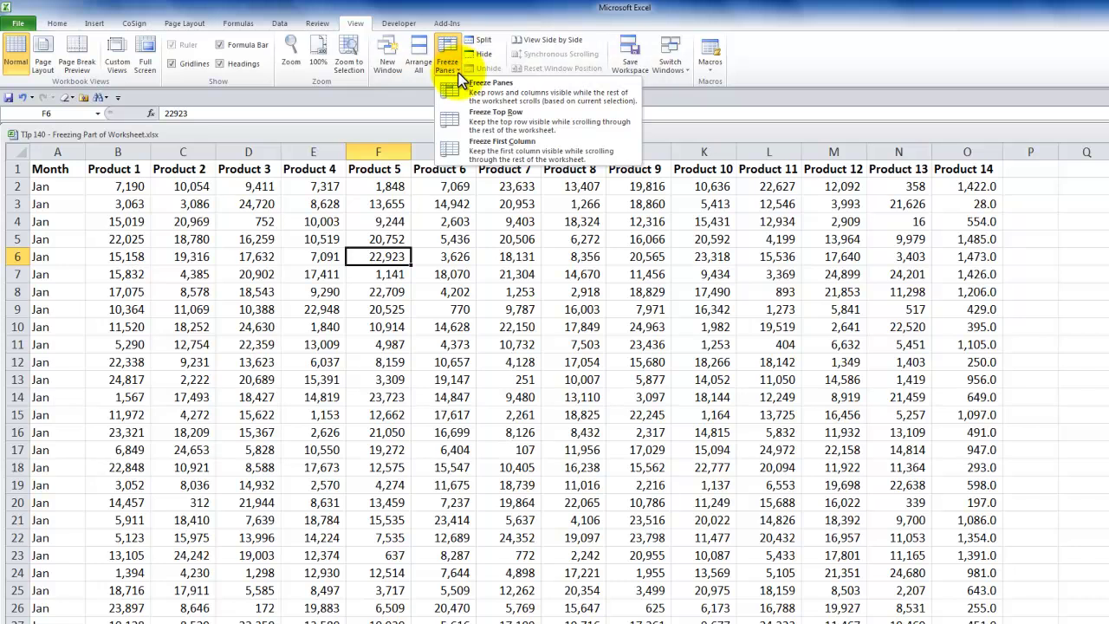
pyautogui.click(479, 147)
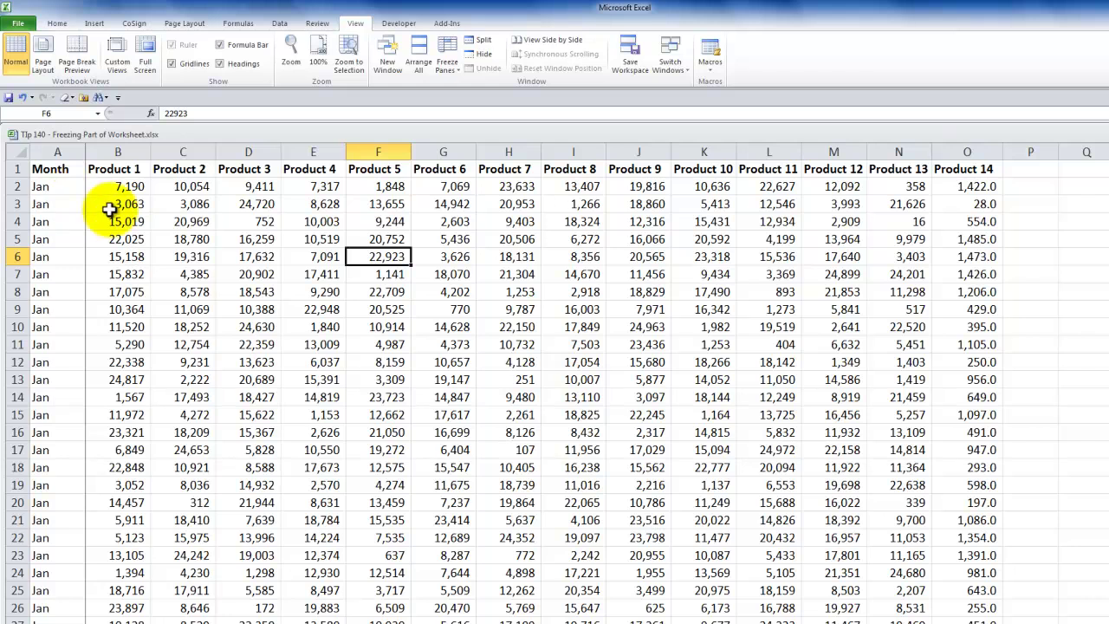
# Move sideways along row 6 past the product columns to check the frozen Month column
pyautogui.press('Right')
pyautogui.press('Right')
pyautogui.press('Right')
pyautogui.press('Right')
pyautogui.press('Right')
pyautogui.press('Right')
pyautogui.press('Right')
pyautogui.press('Right')
pyautogui.press('Right')
pyautogui.press('Right')
pyautogui.press('Right')
pyautogui.press('Right')
pyautogui.press('Right')
pyautogui.press('Right')
pyautogui.press('Right')
pyautogui.press('Right')
pyautogui.press('Right')
pyautogui.press('Right')
pyautogui.press('Right')
pyautogui.press('Right')
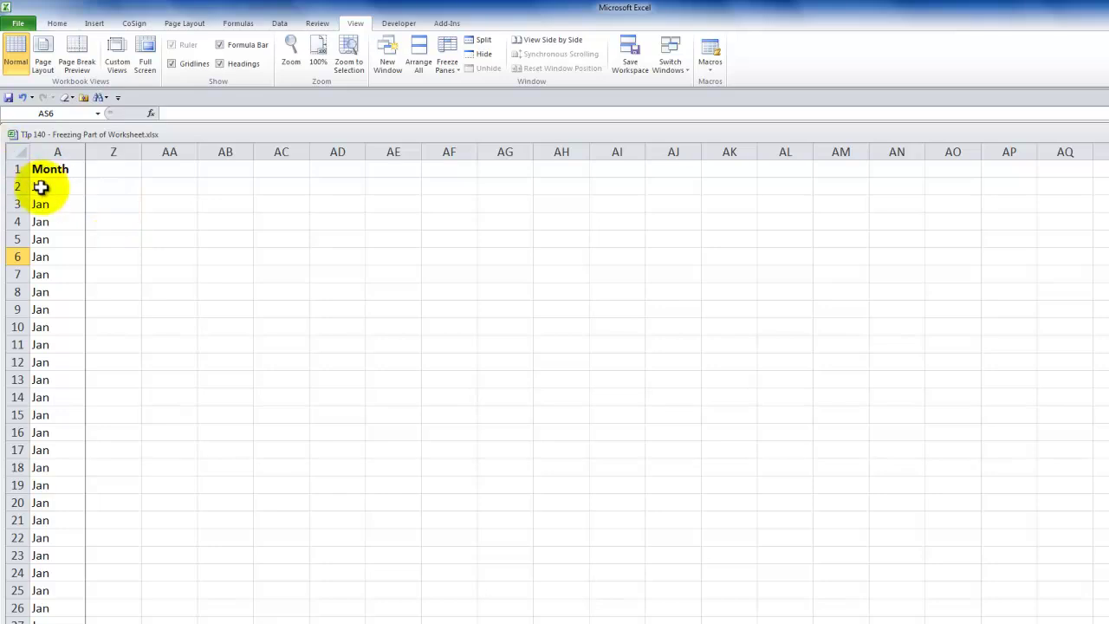
# Return to the start of the sheet and unfreeze the first column
pyautogui.hotkey('ctrl', 'Home')
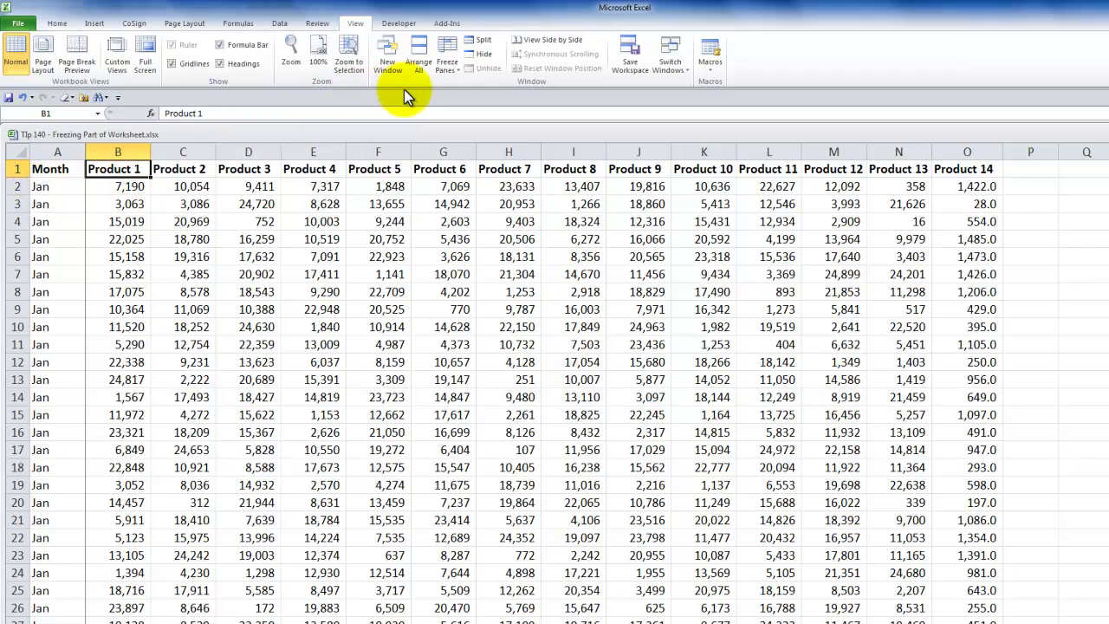
pyautogui.click(456, 70)
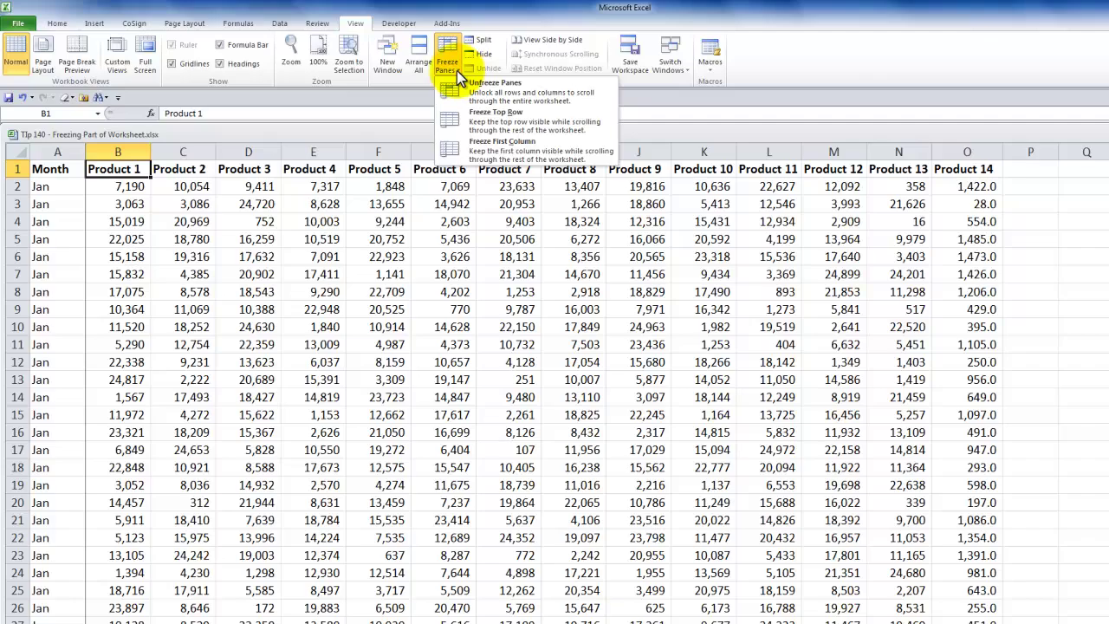
pyautogui.click(472, 84)
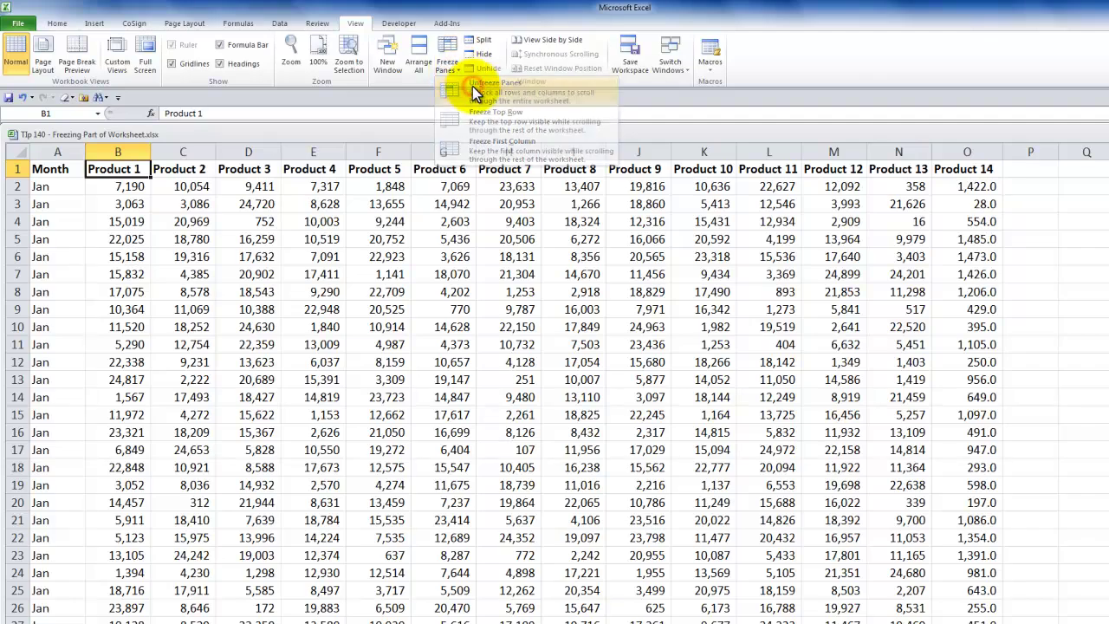
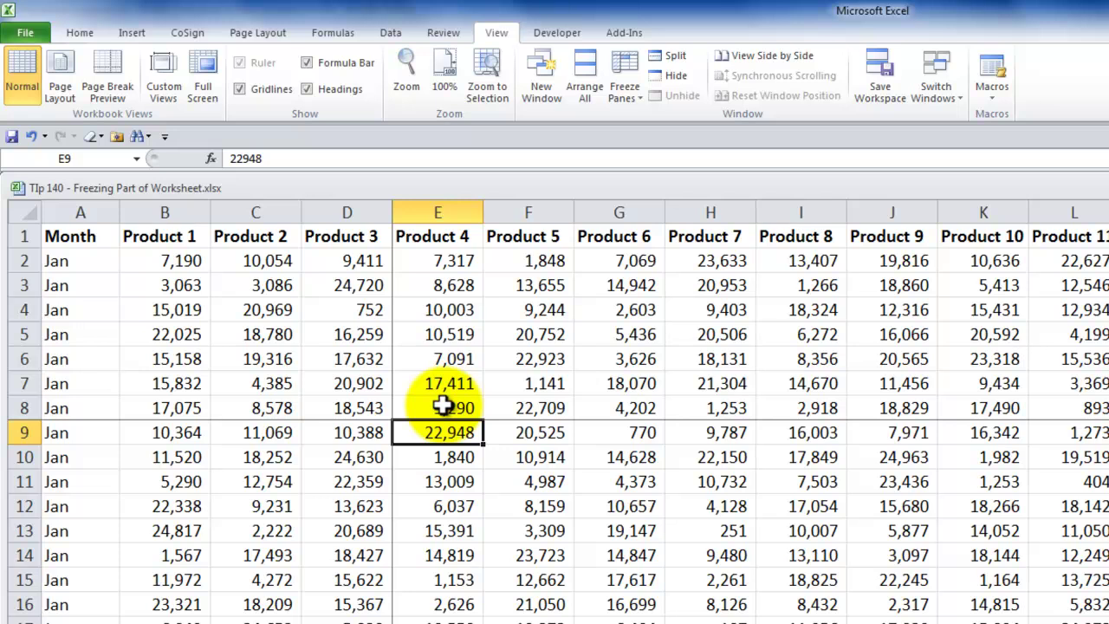
# Move down column E to row 93 to check the frozen rows above row 9, and return to cell E9
pyautogui.press('Down')
pyautogui.press('Down')
pyautogui.press('Down')
pyautogui.press('Down')
pyautogui.press('Down')
pyautogui.press('Down')
pyautogui.press('Down')
pyautogui.press('Down')
pyautogui.press('Down')
pyautogui.press('Down')
pyautogui.press('Down')
pyautogui.press('Down')
pyautogui.press('Down')
pyautogui.press('Down')
pyautogui.press('Down')
pyautogui.press('Down')
pyautogui.press('Down')
pyautogui.press('Down')
pyautogui.press('Down')
pyautogui.press('Down')
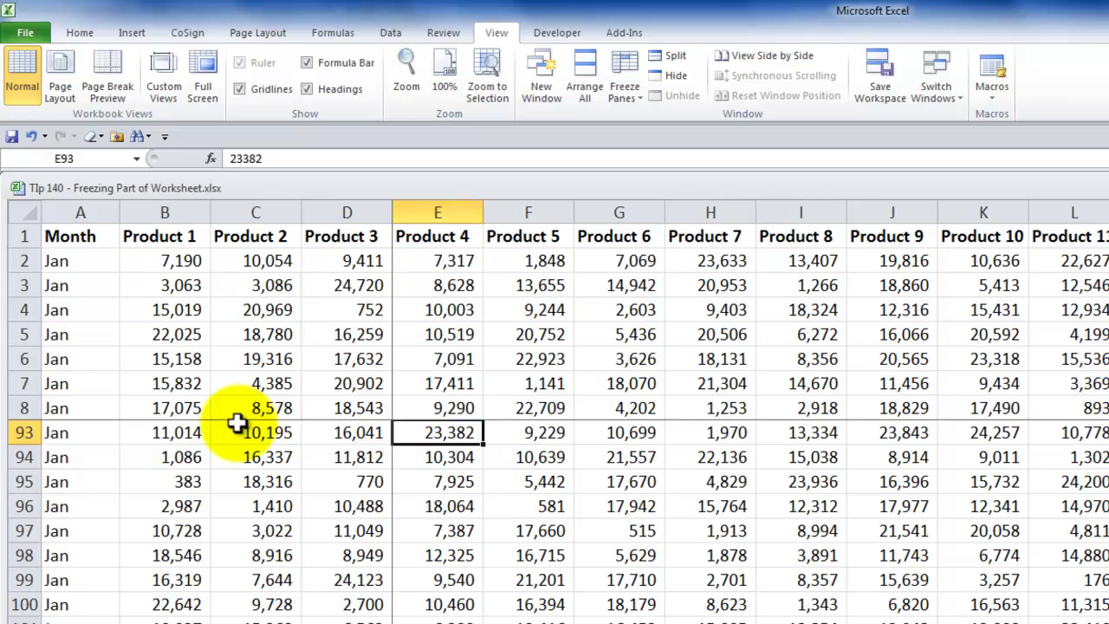
pyautogui.scroll(20, 418, 433)
pyautogui.click(418, 433)
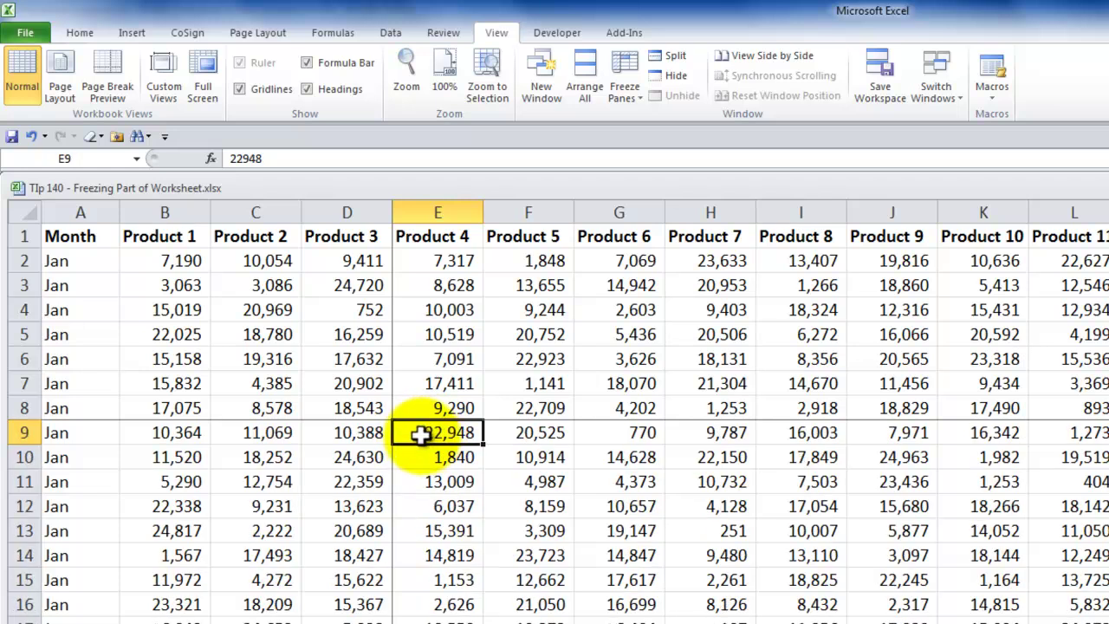
# Review the freeze options, and move sideways along row 9 from cell E9 and back to check the frozen columns A to D
pyautogui.click(635, 93)
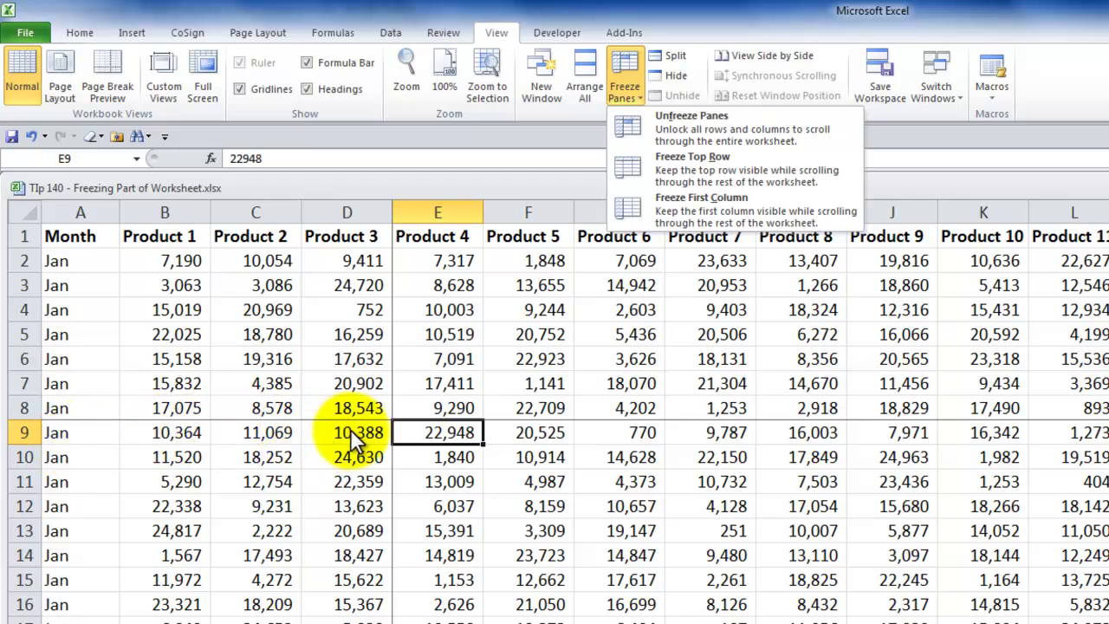
pyautogui.click(431, 432)
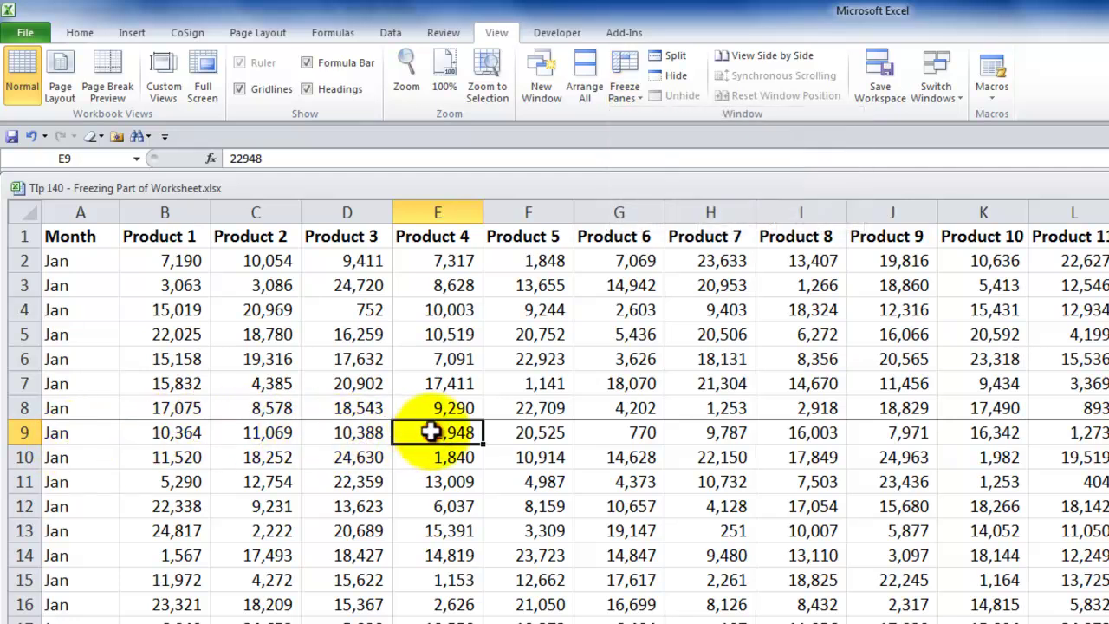
pyautogui.press('Right')
pyautogui.press('Right')
pyautogui.press('Right')
pyautogui.press('Right')
pyautogui.press('Right')
pyautogui.press('Right')
pyautogui.press('Right')
pyautogui.press('Right')
pyautogui.press('Right')
pyautogui.press('Right')
pyautogui.press('Right')
pyautogui.press('Right')
pyautogui.press('Right')
pyautogui.press('Right')
pyautogui.press('Right')
pyautogui.press('Right')
pyautogui.press('Right')
pyautogui.press('Right')
pyautogui.press('Right')
pyautogui.press('Right')
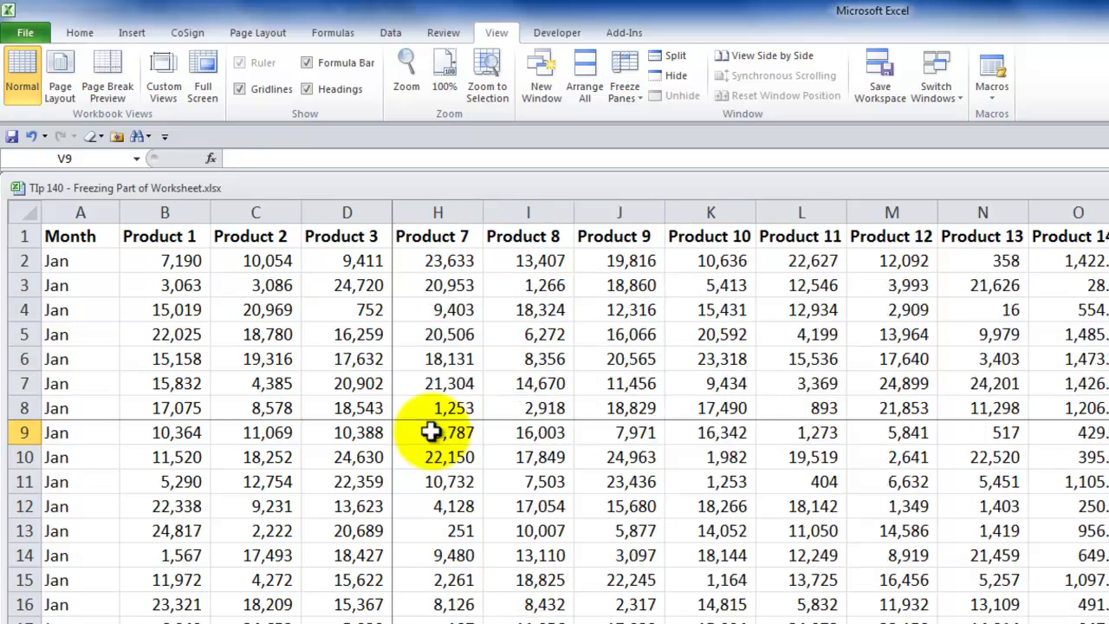
pyautogui.press('Left')
pyautogui.press('Left')
pyautogui.press('Left')
pyautogui.press('Left')
pyautogui.press('Left')
pyautogui.press('Left')
pyautogui.press('Left')
pyautogui.press('Left')
pyautogui.press('Left')
pyautogui.press('Left')
pyautogui.press('Left')
pyautogui.press('Left')
pyautogui.press('Left')
pyautogui.press('Left')
pyautogui.press('Left')
pyautogui.press('Left')
pyautogui.press('Left')
pyautogui.press('Left')
pyautogui.press('Left')
pyautogui.press('Left')
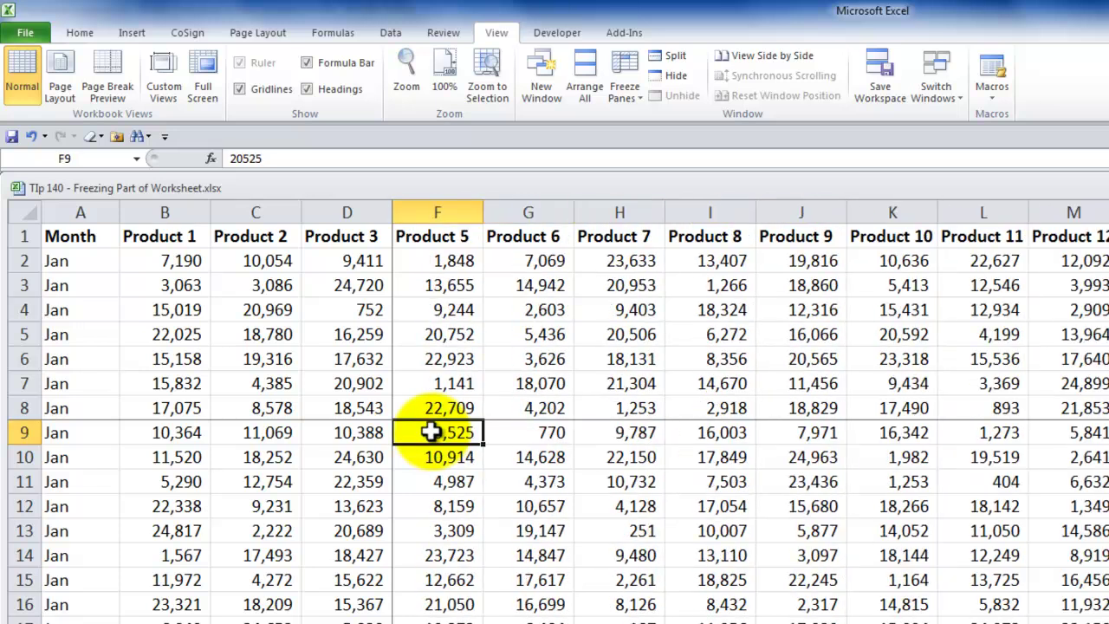
# Return to cell E9 and unfreeze the panes above and beside it
pyautogui.press('Right')
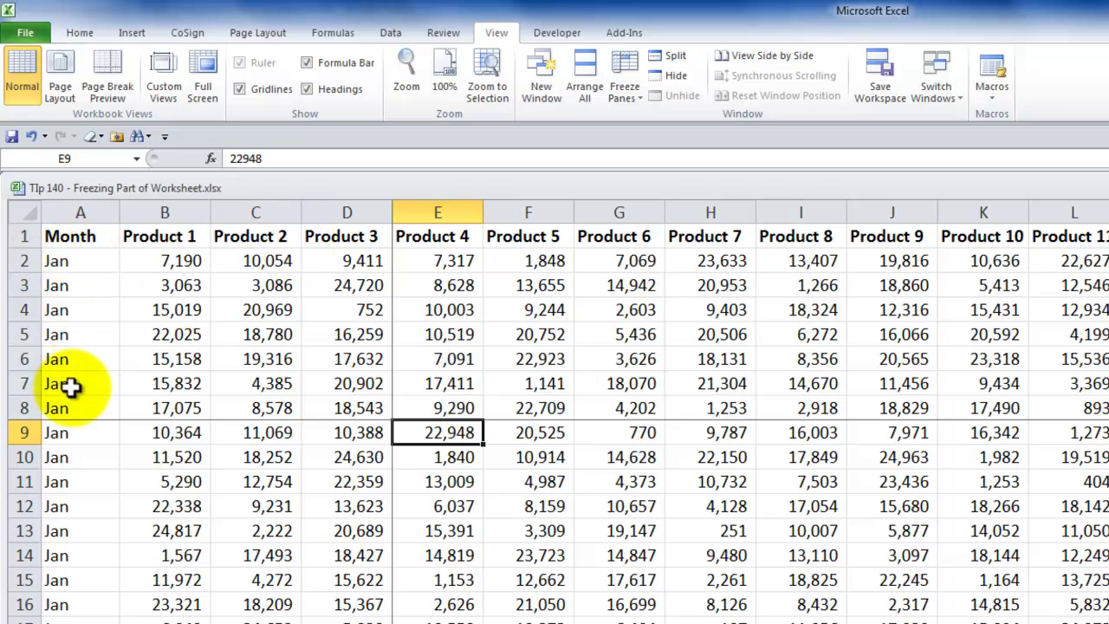
pyautogui.click(634, 95)
pyautogui.click(658, 120)
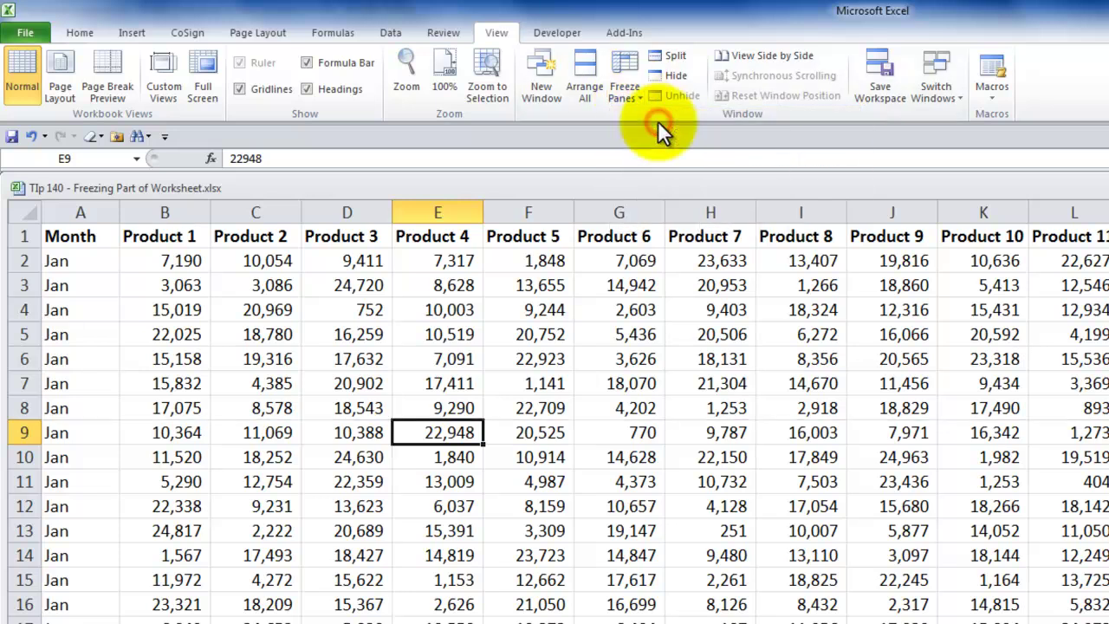
# Freeze the panes at cell B2 to lock both the header row and the Month column
pyautogui.click(178, 260)
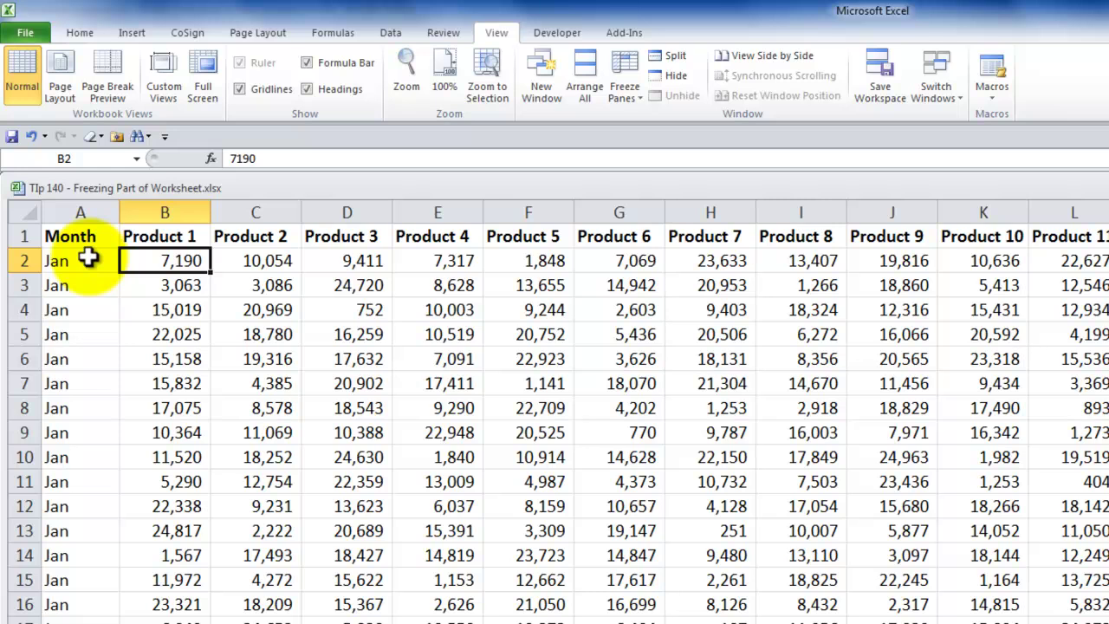
pyautogui.click(630, 88)
pyautogui.click(656, 114)
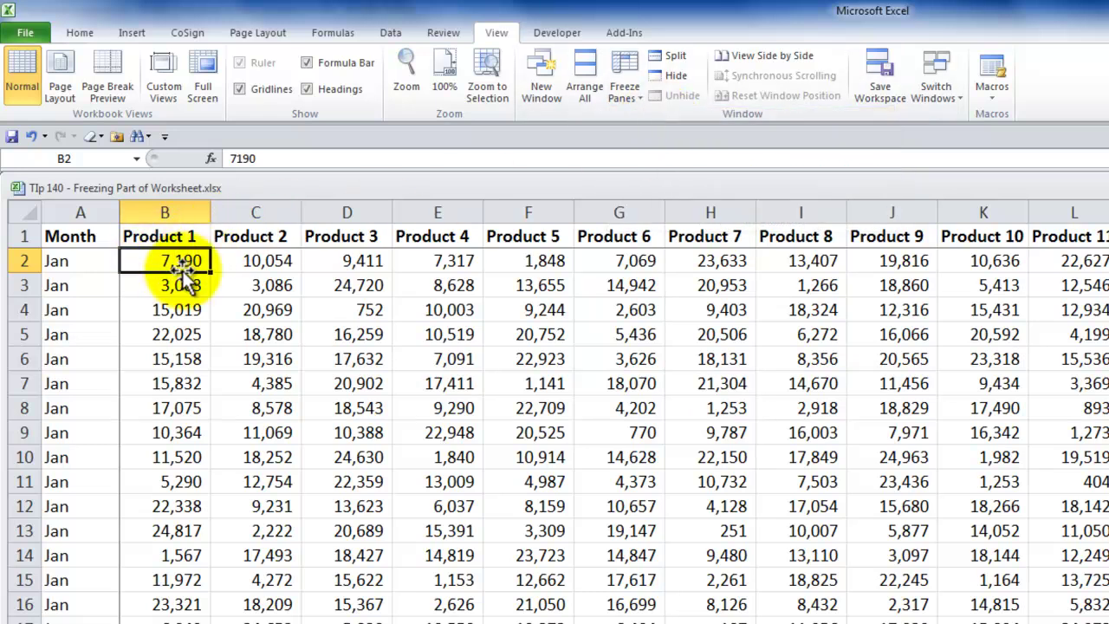
# Page down column B to row 86 to check the frozen product header row
pyautogui.press('pagedown')
pyautogui.press('pagedown')
pyautogui.press('pagedown')
pyautogui.press('pagedown')
pyautogui.press('pagedown')
pyautogui.press('pagedown')
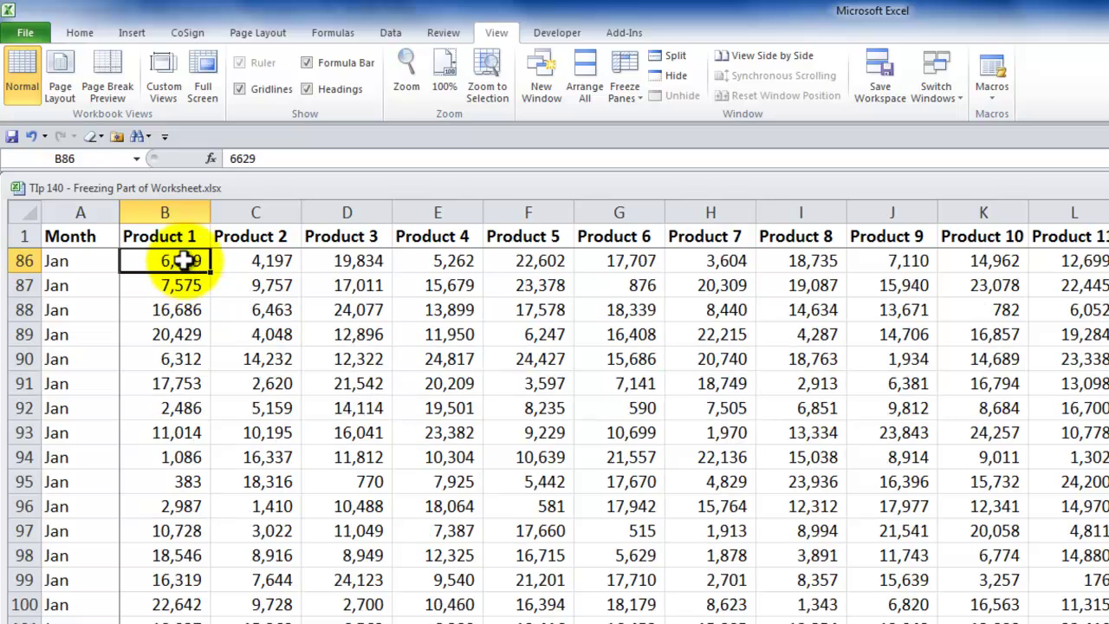
# Move sideways along row 86 past the product columns and back to column A to check the frozen Month column
pyautogui.press('Right')
pyautogui.press('Right')
pyautogui.press('Right')
pyautogui.press('Right')
pyautogui.press('Right')
pyautogui.press('Right')
pyautogui.press('Right')
pyautogui.press('Right')
pyautogui.press('Right')
pyautogui.press('Right')
pyautogui.press('Right')
pyautogui.press('Right')
pyautogui.press('Right')
pyautogui.press('Right')
pyautogui.press('Right')
pyautogui.press('Right')
pyautogui.press('Right')
pyautogui.press('Right')
pyautogui.press('Right')
pyautogui.press('Right')
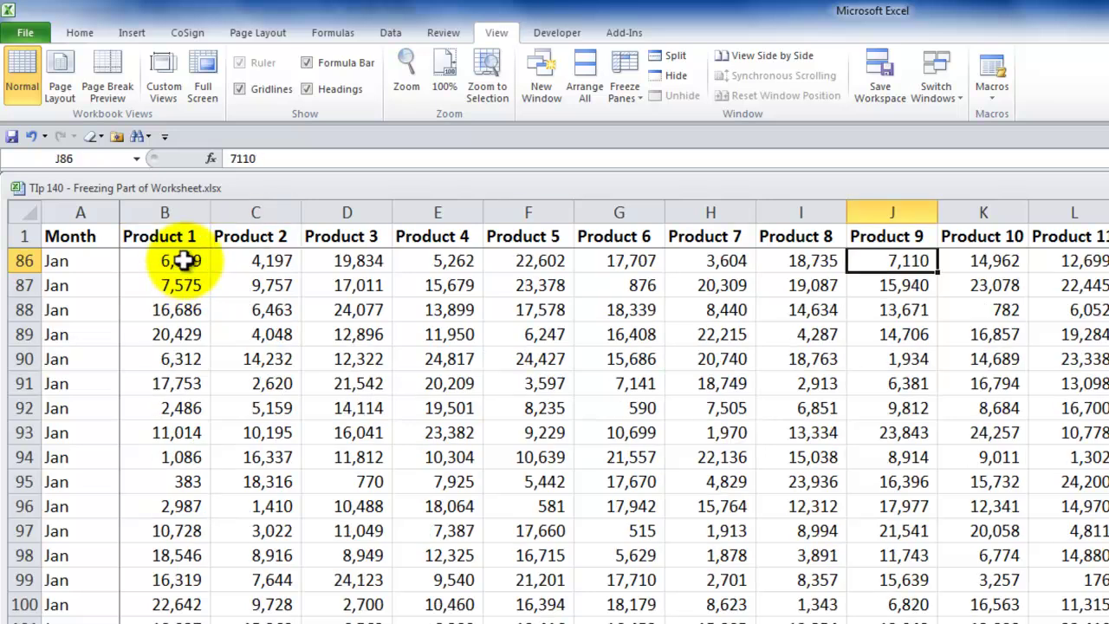
pyautogui.press('Right')
pyautogui.press('Right')
pyautogui.press('Right')
pyautogui.press('Right')
pyautogui.press('Right')
pyautogui.press('Right')
pyautogui.press('Right')
pyautogui.press('Right')
pyautogui.press('Right')
pyautogui.press('Right')
pyautogui.press('Right')
pyautogui.press('Right')
pyautogui.press('Right')
pyautogui.press('Right')
pyautogui.press('Right')
pyautogui.press('Right')
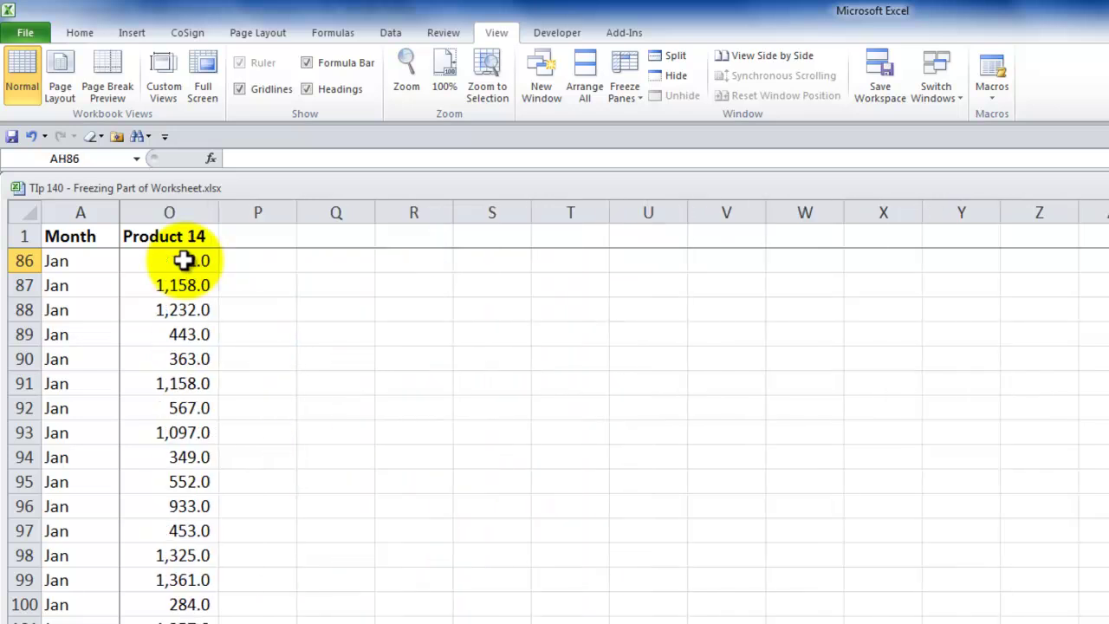
pyautogui.press('Left')
pyautogui.press('Left')
pyautogui.press('Left')
pyautogui.press('Left')
pyautogui.press('Left')
pyautogui.press('Left')
pyautogui.press('Left')
pyautogui.press('Left')
pyautogui.press('Left')
pyautogui.press('Left')
pyautogui.press('Left')
pyautogui.press('Left')
pyautogui.press('Left')
pyautogui.press('Left')
pyautogui.press('Left')
pyautogui.press('Left')
pyautogui.press('Left')
pyautogui.press('Left')
pyautogui.press('Left')
pyautogui.press('Left')
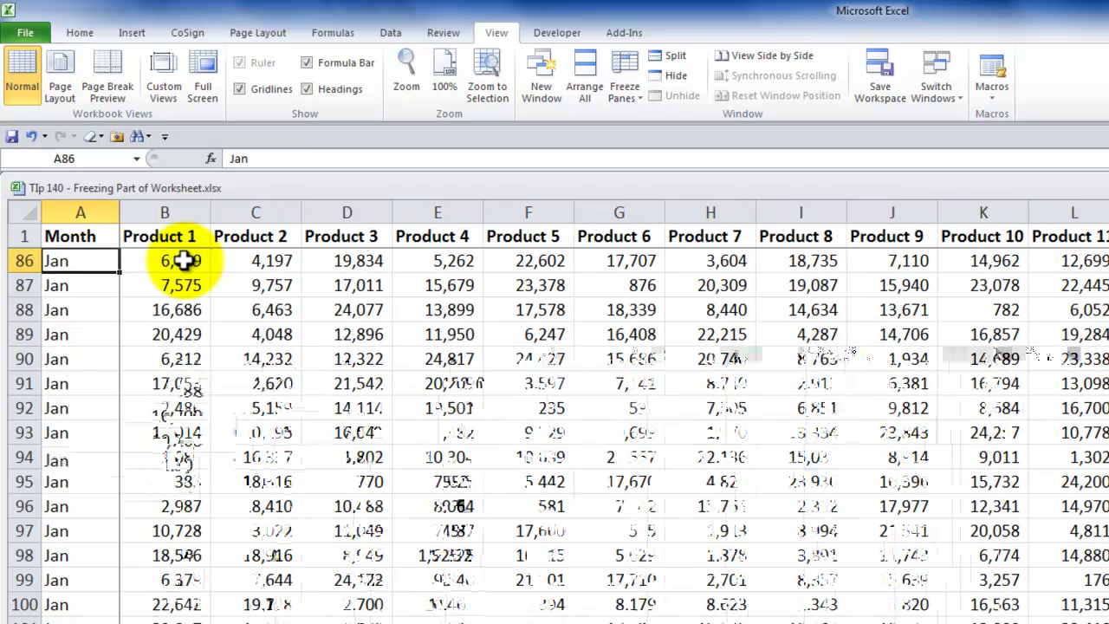
# Select cell D89 and unfreeze the header row and Month column
pyautogui.click(368, 334)
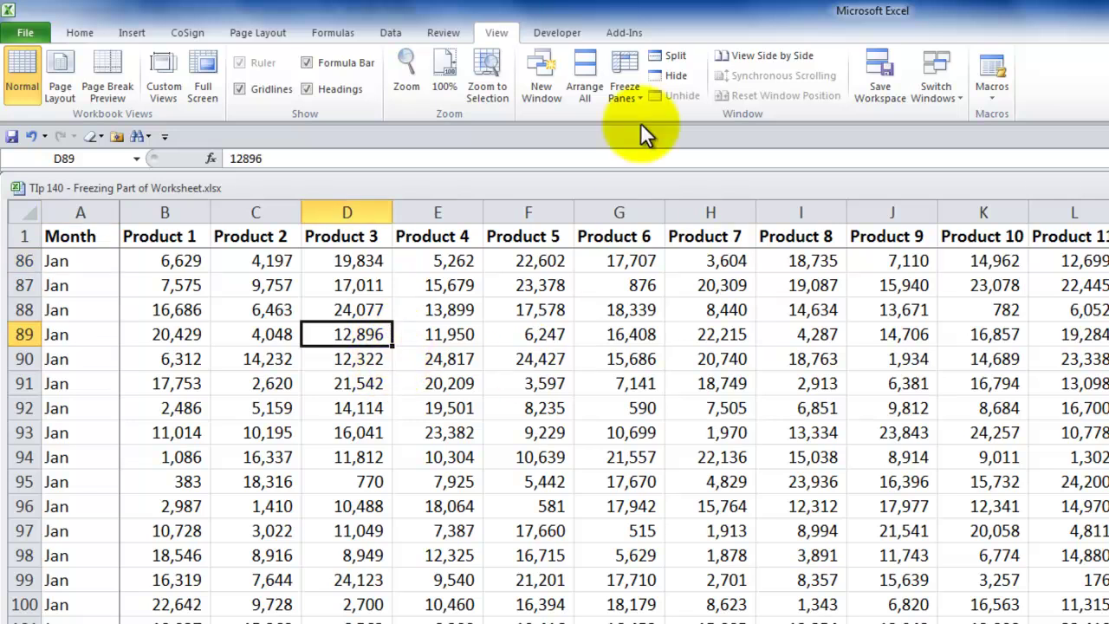
pyautogui.click(637, 96)
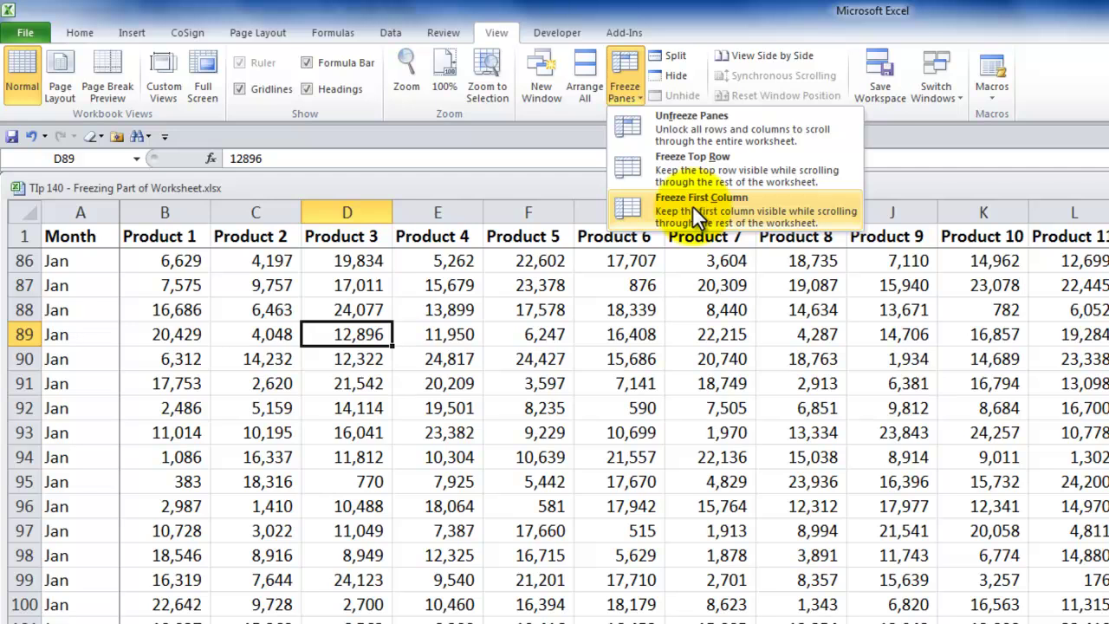
pyautogui.click(690, 125)
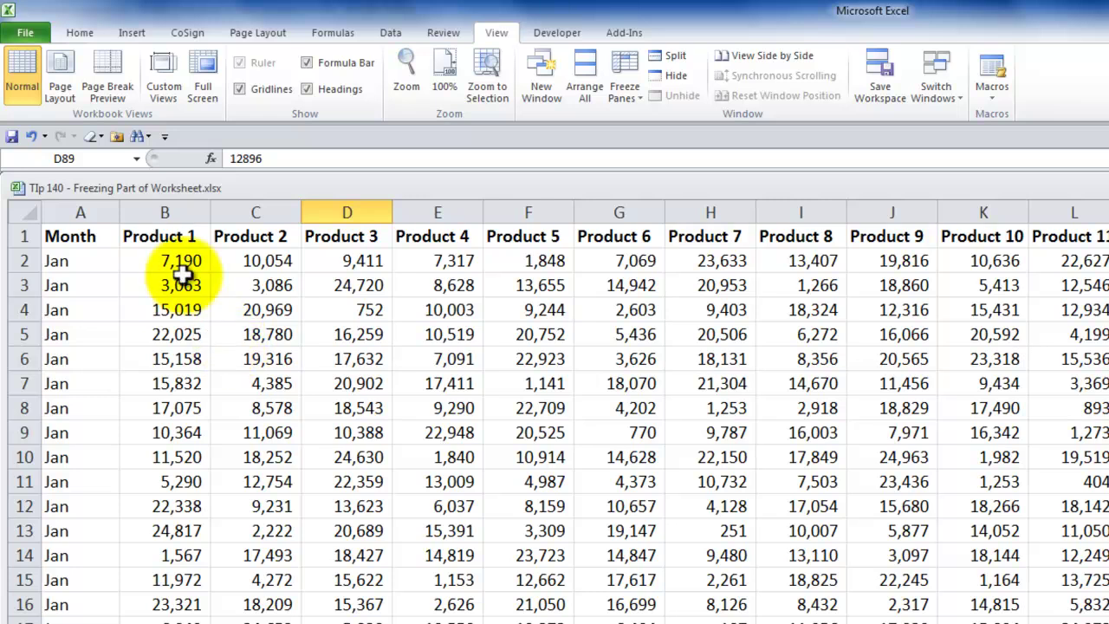
# Highlight the data block from cell A1 through row 5 across the product columns, and clear the highlight by selecting F2
pyautogui.click(253, 312)
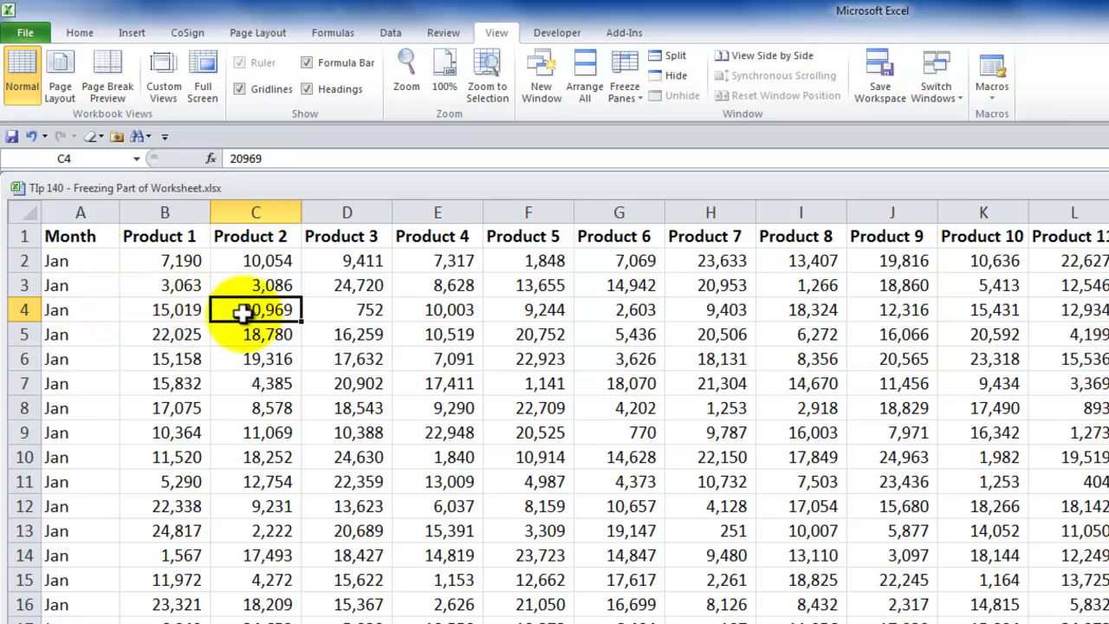
pyautogui.moveTo(79, 232); pyautogui.dragTo(1074, 333)
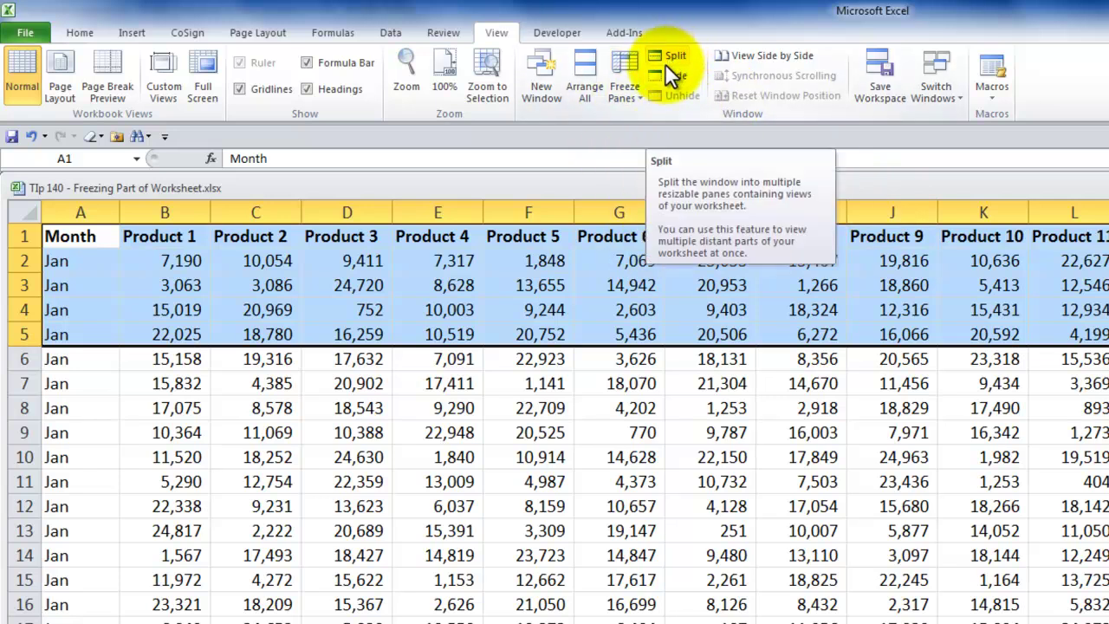
pyautogui.click(517, 253)
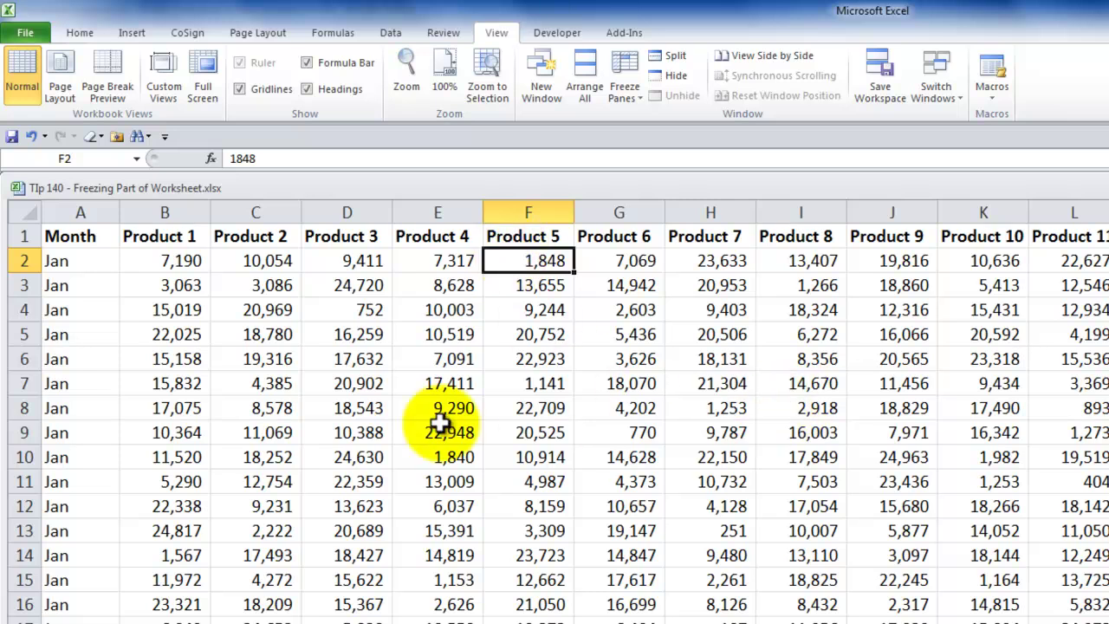
# Split the worksheet window into four panes at cell B5
pyautogui.click(92, 337)
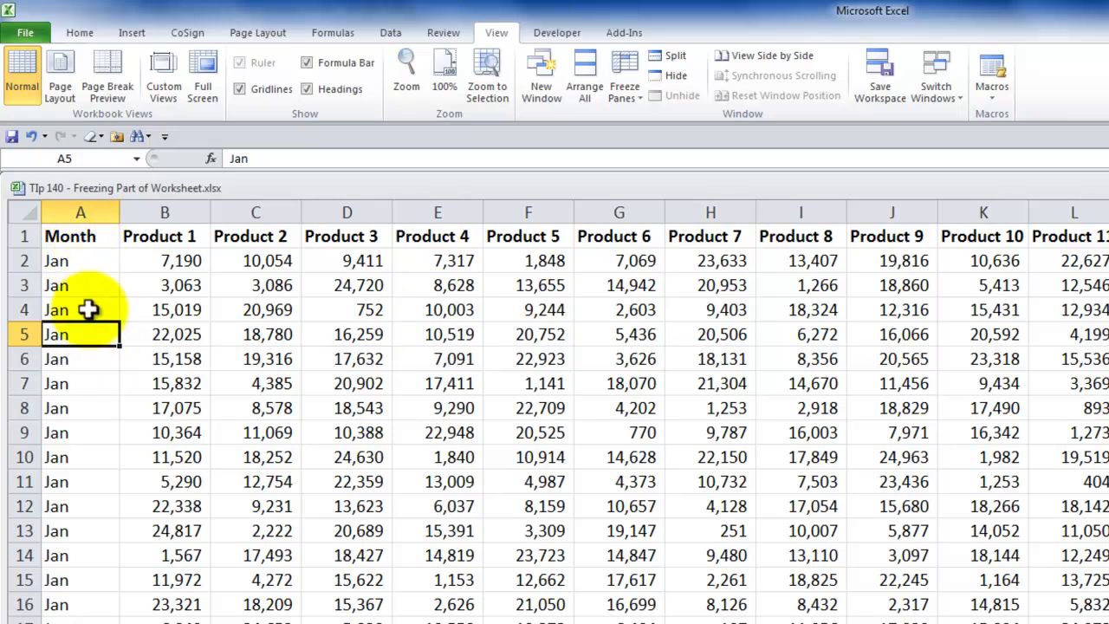
pyautogui.click(155, 334)
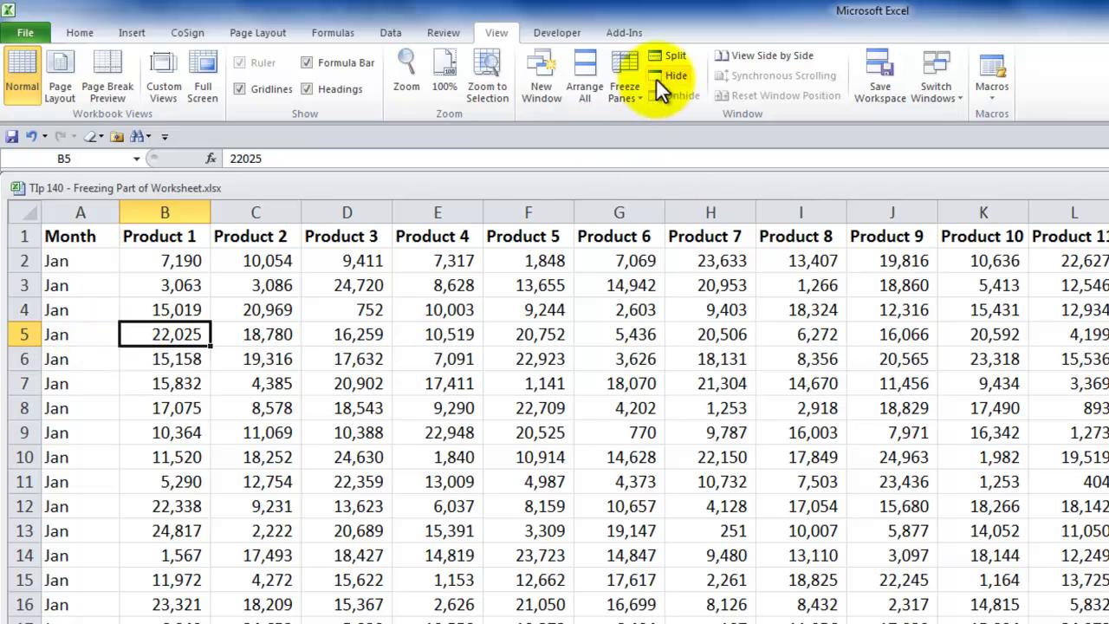
pyautogui.click(674, 57)
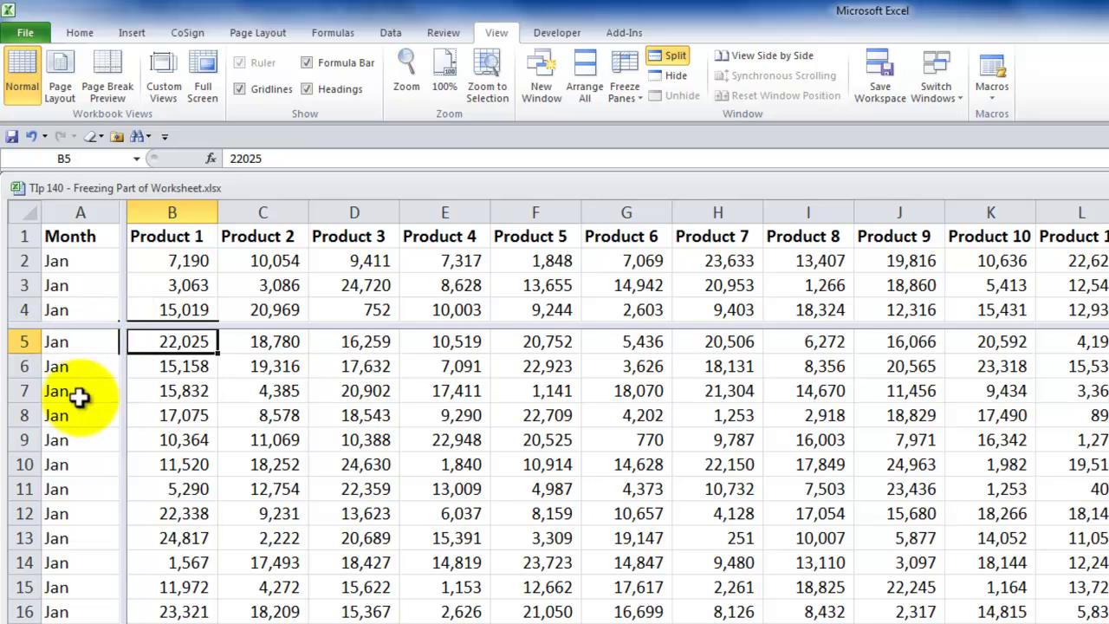
# Select D4 and D5 in separate panes, page down the lower pane to row 77, and return to cell A1
pyautogui.click(327, 303)
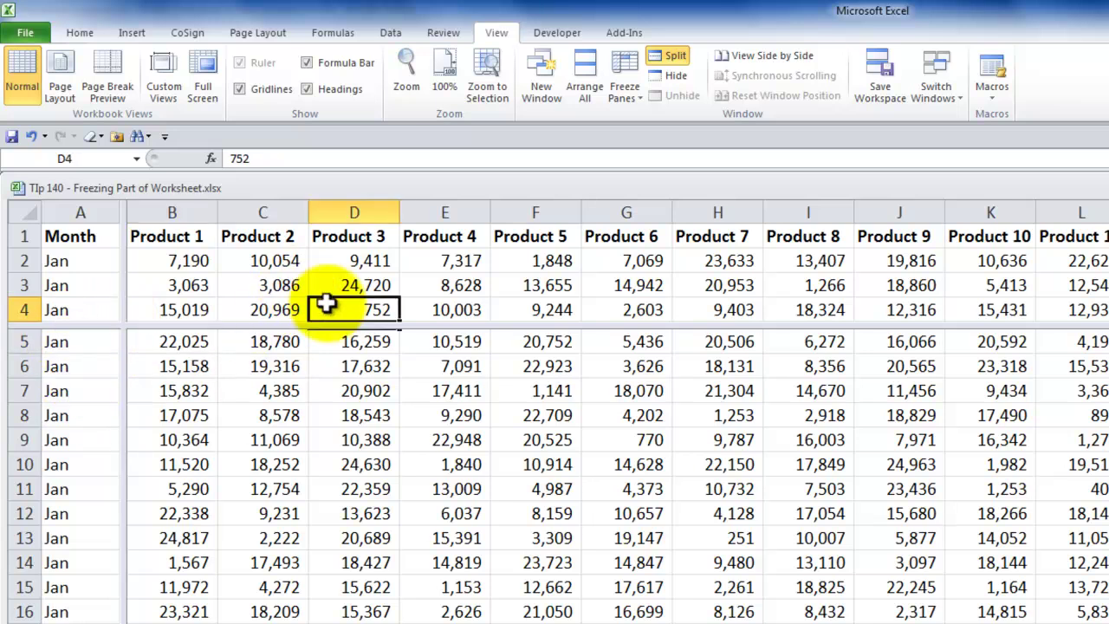
pyautogui.click(324, 349)
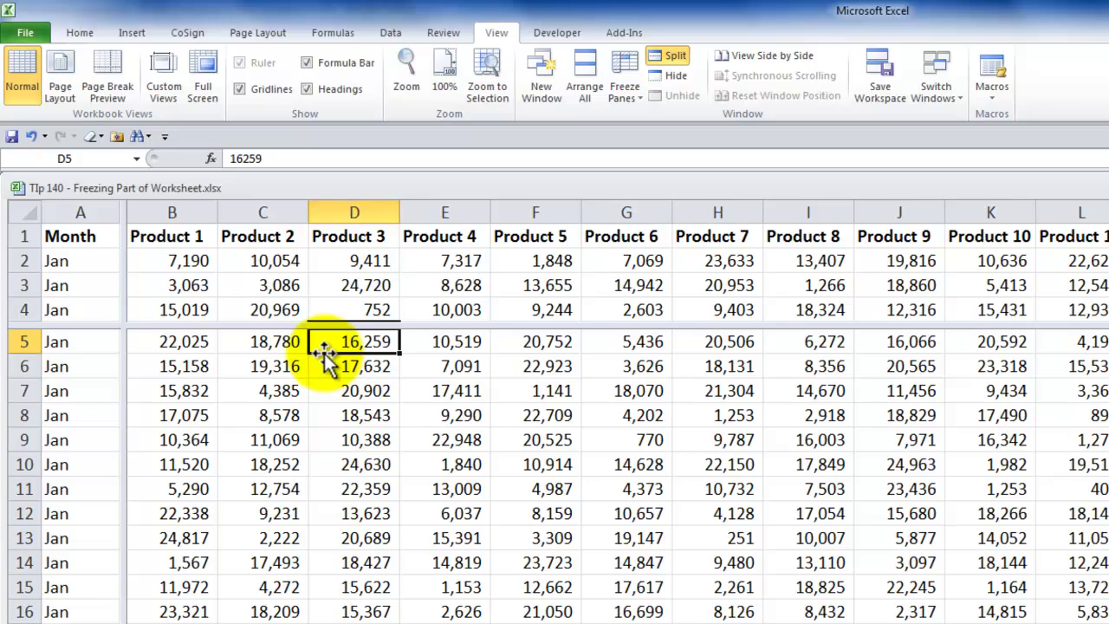
pyautogui.press('pagedown')
pyautogui.press('pagedown')
pyautogui.press('pagedown')
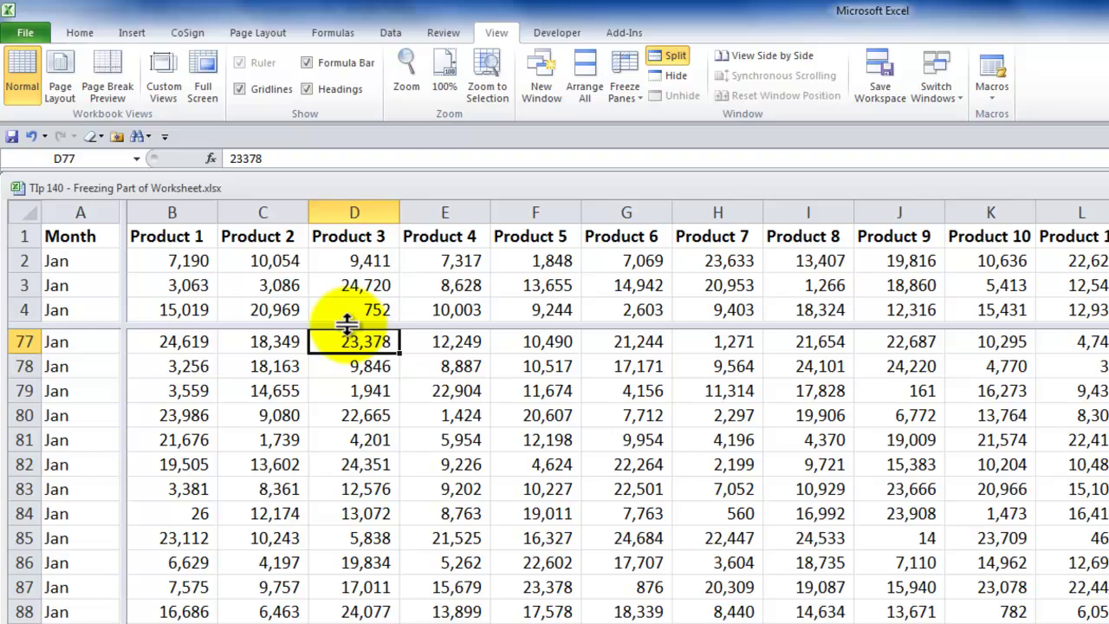
pyautogui.hotkey('ctrl', 'Home')
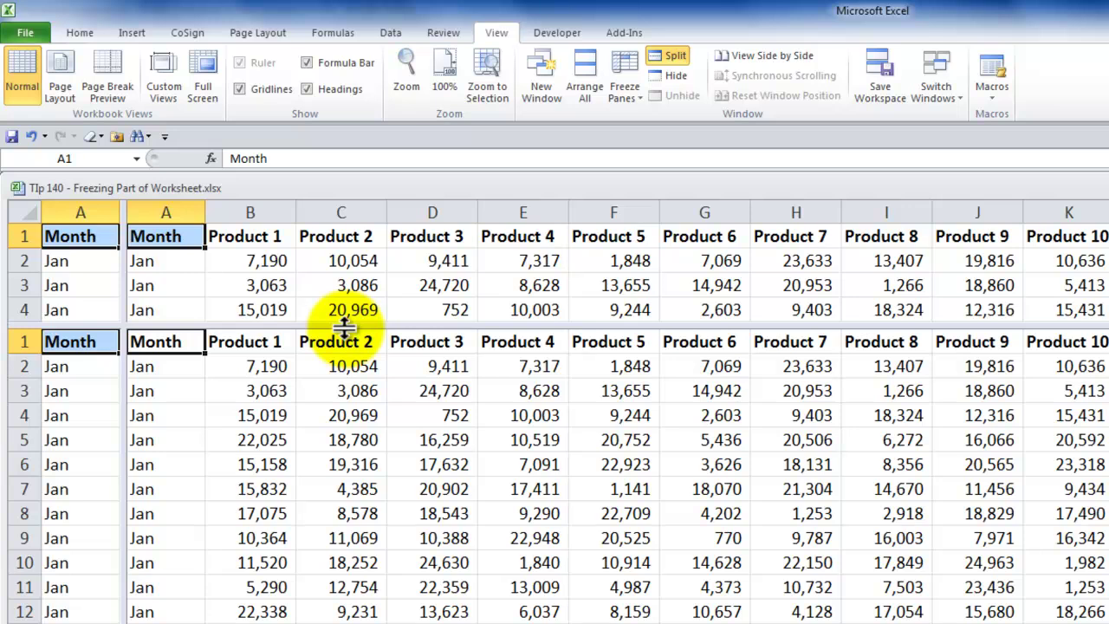
# Move the horizontal split to below row 6 and the vertical split to after column B
pyautogui.moveTo(344, 325); pyautogui.dragTo(340, 374)
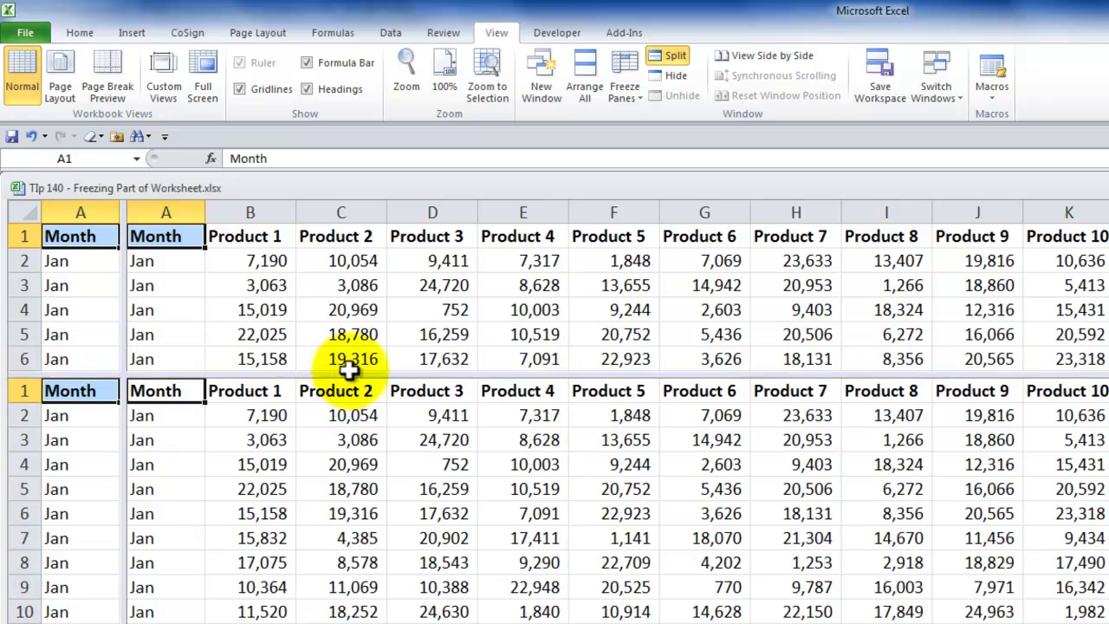
pyautogui.moveTo(122, 323); pyautogui.dragTo(211, 322)
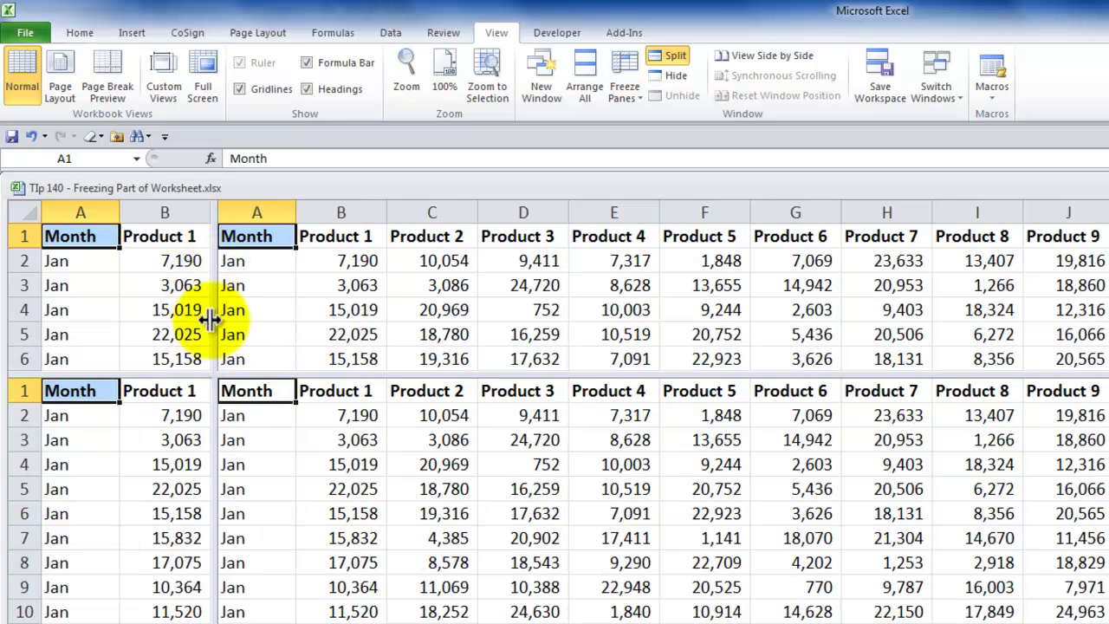
# Remove the vertical split, and scroll the upper and lower panes independently
pyautogui.doubleClick(213, 513)
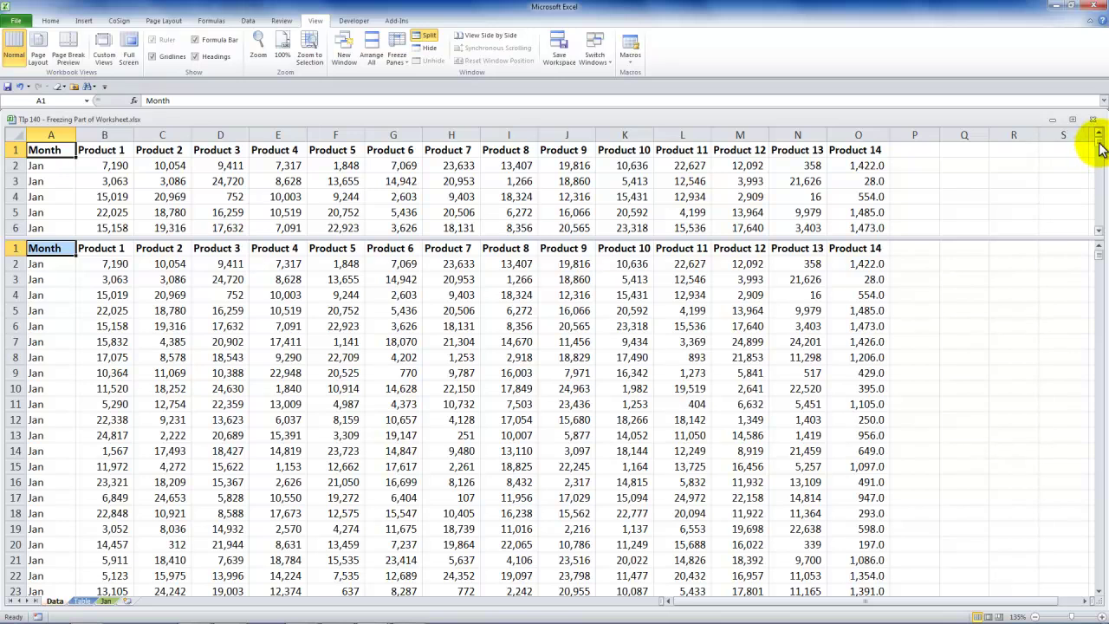
pyautogui.moveTo(1098, 147)
pyautogui.mouseDown()
pyautogui.moveTo(1096, 225)
pyautogui.moveTo(1095, 140)
pyautogui.mouseUp()
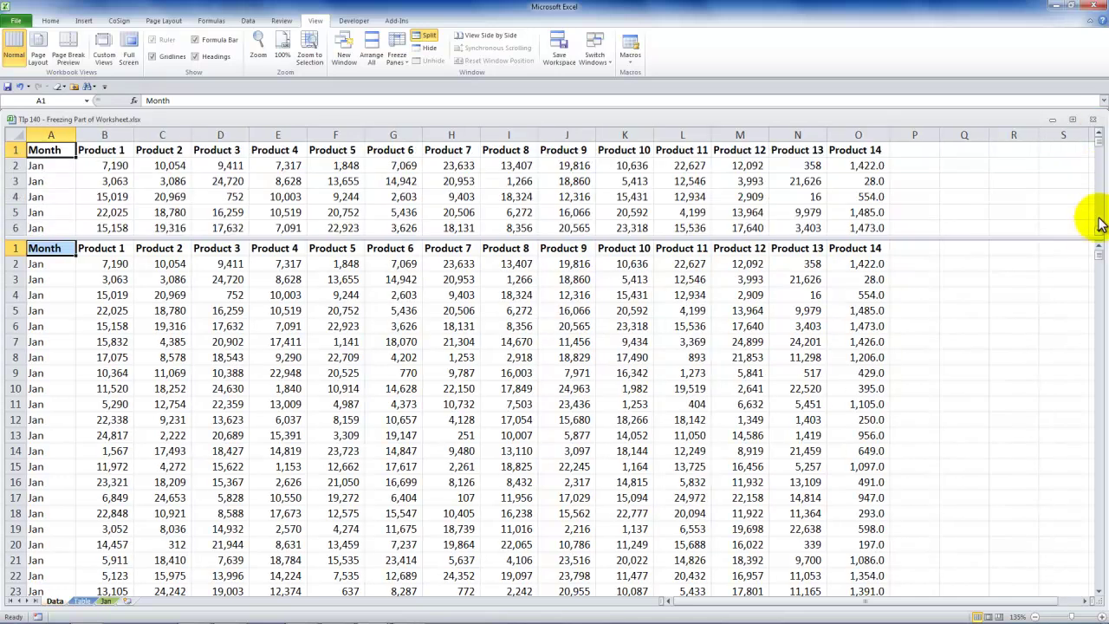
pyautogui.moveTo(1098, 261)
pyautogui.mouseDown()
pyautogui.moveTo(1094, 367)
pyautogui.moveTo(1100, 253)
pyautogui.mouseUp()
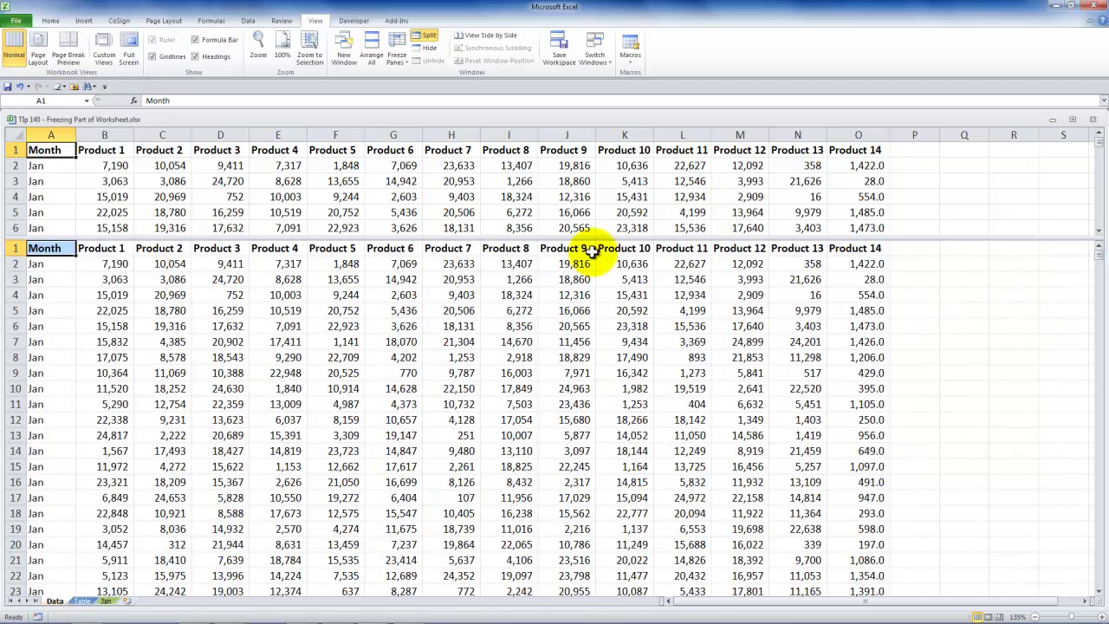
# Move the horizontal split up below row 4, try scrolling the lower pane, and move the split down below row 8
pyautogui.moveTo(606, 237); pyautogui.dragTo(613, 206)
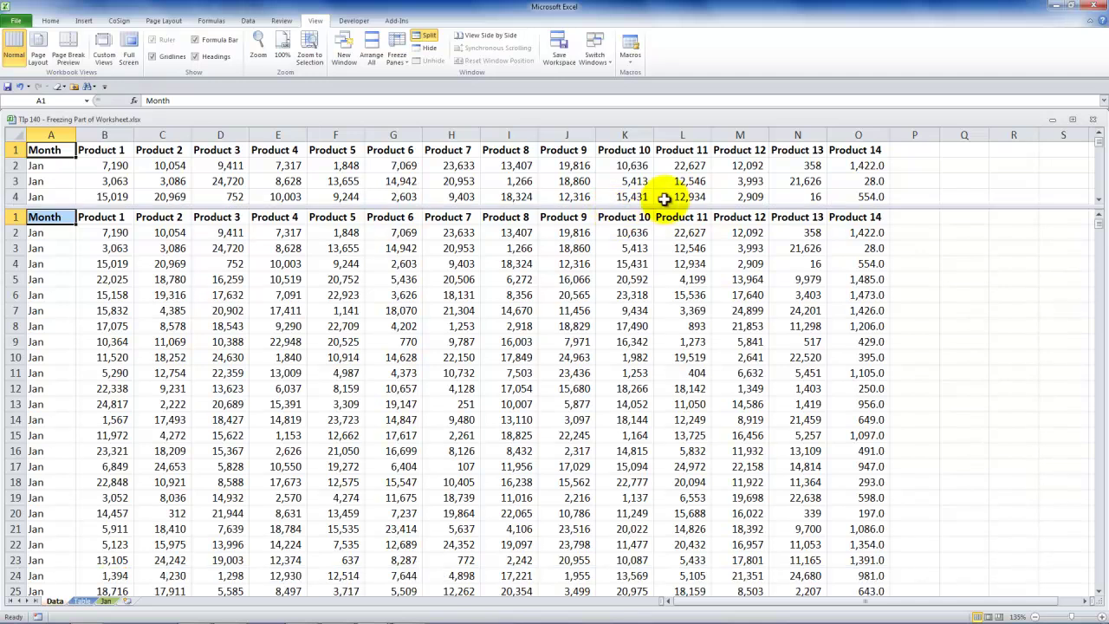
pyautogui.moveTo(1097, 227)
pyautogui.mouseDown()
pyautogui.moveTo(1096, 271)
pyautogui.moveTo(1099, 215)
pyautogui.mouseUp()
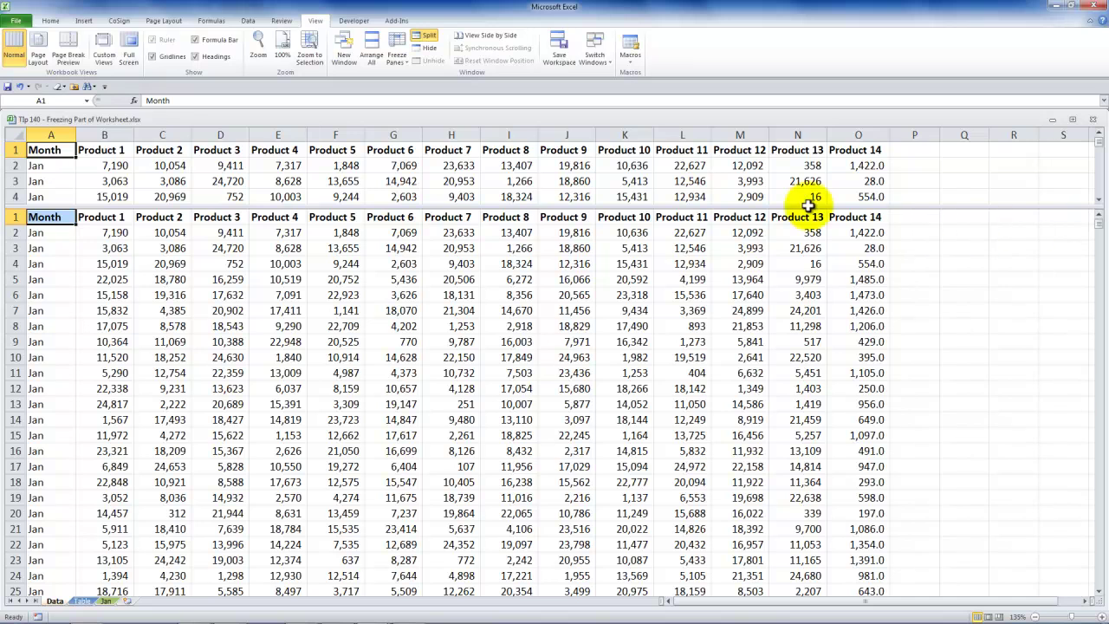
pyautogui.moveTo(602, 205); pyautogui.dragTo(606, 271)
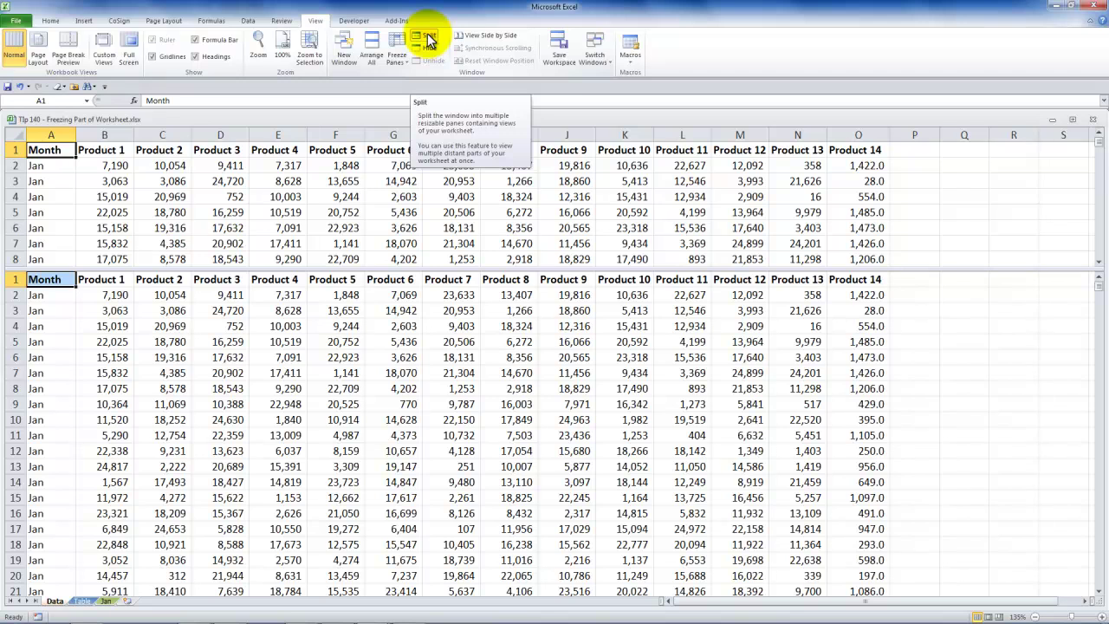
# Remove the horizontal split, and add a new one below row 11 and remove it again
pyautogui.doubleClick(422, 267)
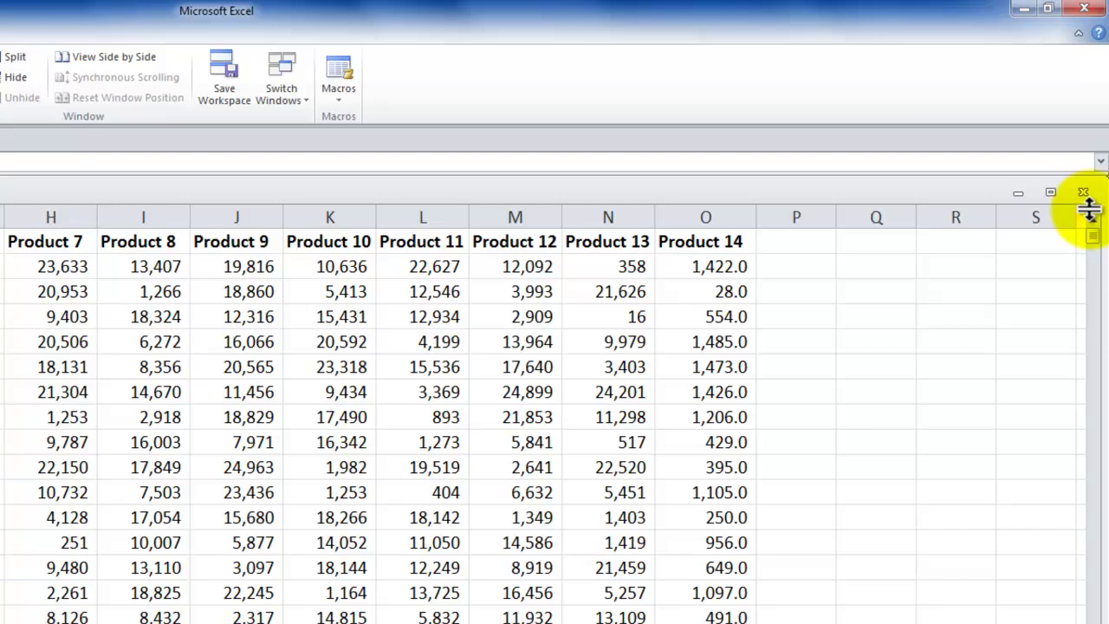
pyautogui.moveTo(1089, 208)
pyautogui.mouseDown()
pyautogui.moveTo(1054, 228)
pyautogui.moveTo(1029, 297)
pyautogui.moveTo(1003, 534)
pyautogui.moveTo(1002, 507)
pyautogui.mouseUp()
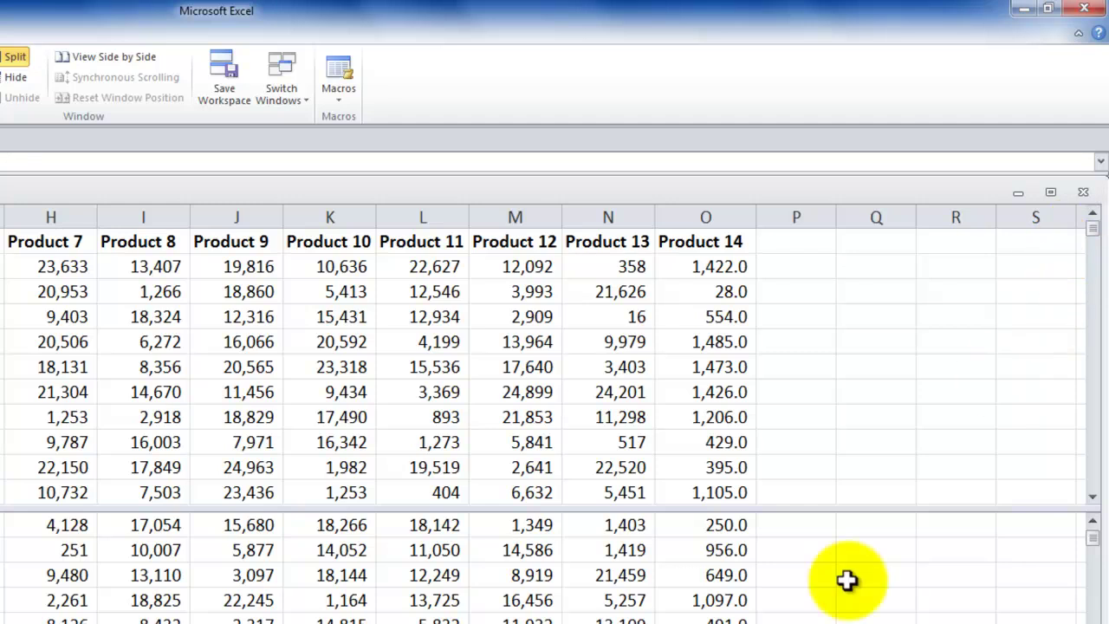
pyautogui.doubleClick(851, 509)
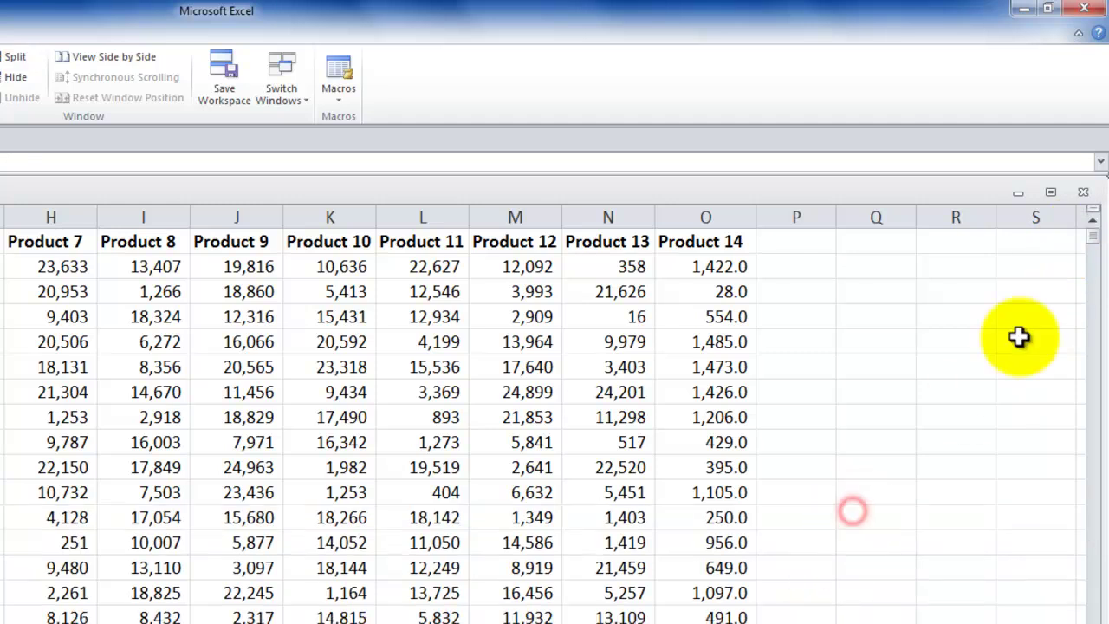
# Add a horizontal split below row 6 and a vertical split after column E by hand
pyautogui.moveTo(1092, 209); pyautogui.dragTo(1046, 382)
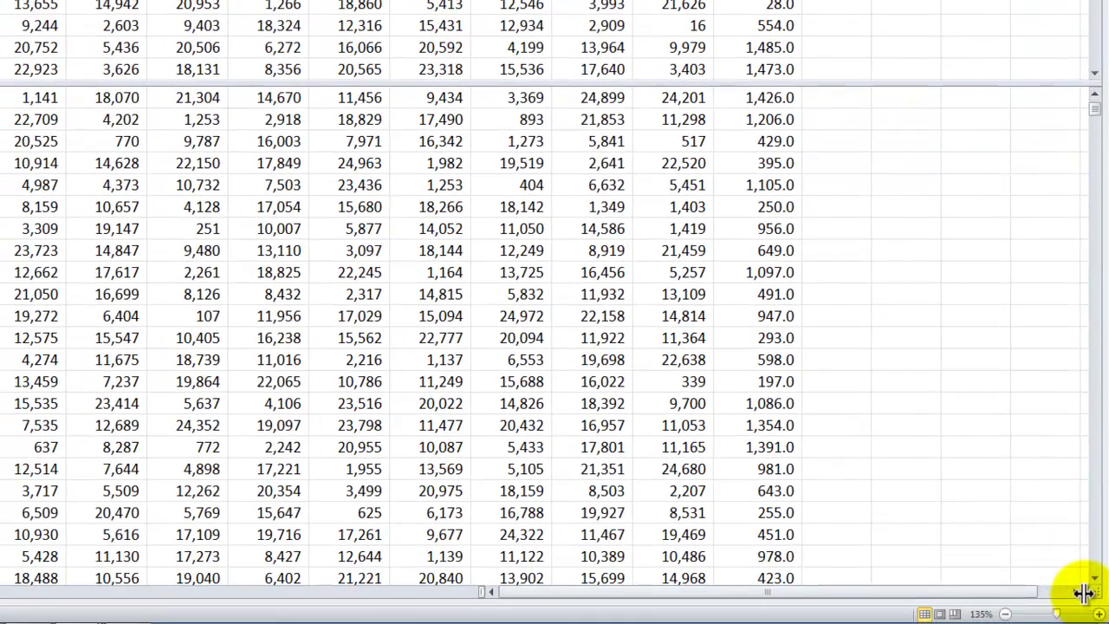
pyautogui.moveTo(1084, 590); pyautogui.dragTo(39, 442)
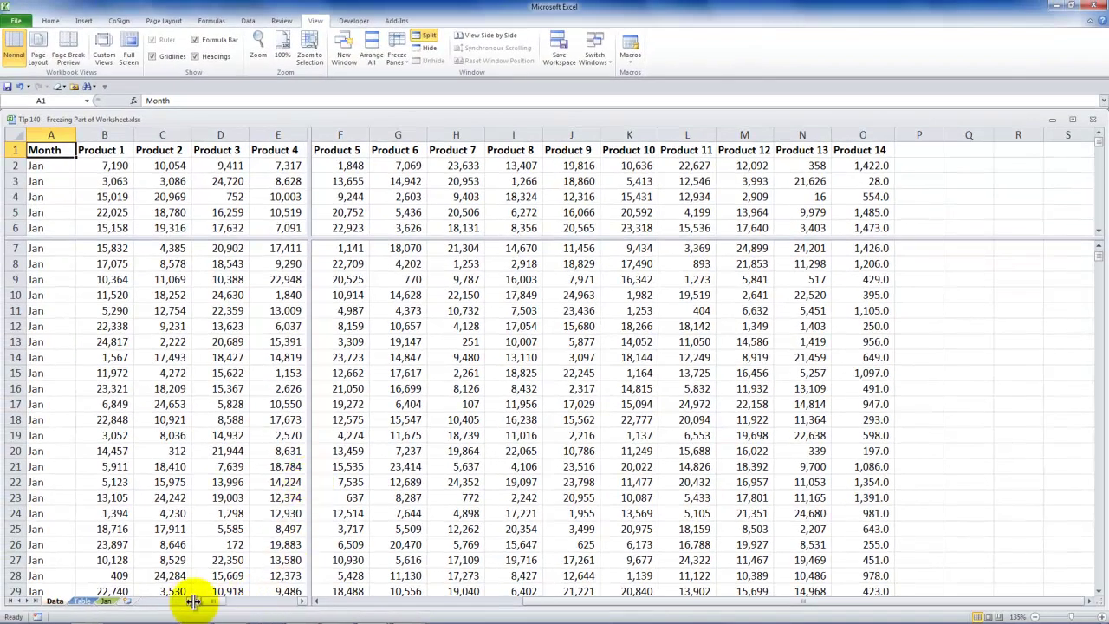
pyautogui.moveTo(218, 607)
pyautogui.mouseDown()
pyautogui.moveTo(289, 601)
pyautogui.moveTo(217, 599)
pyautogui.mouseUp()
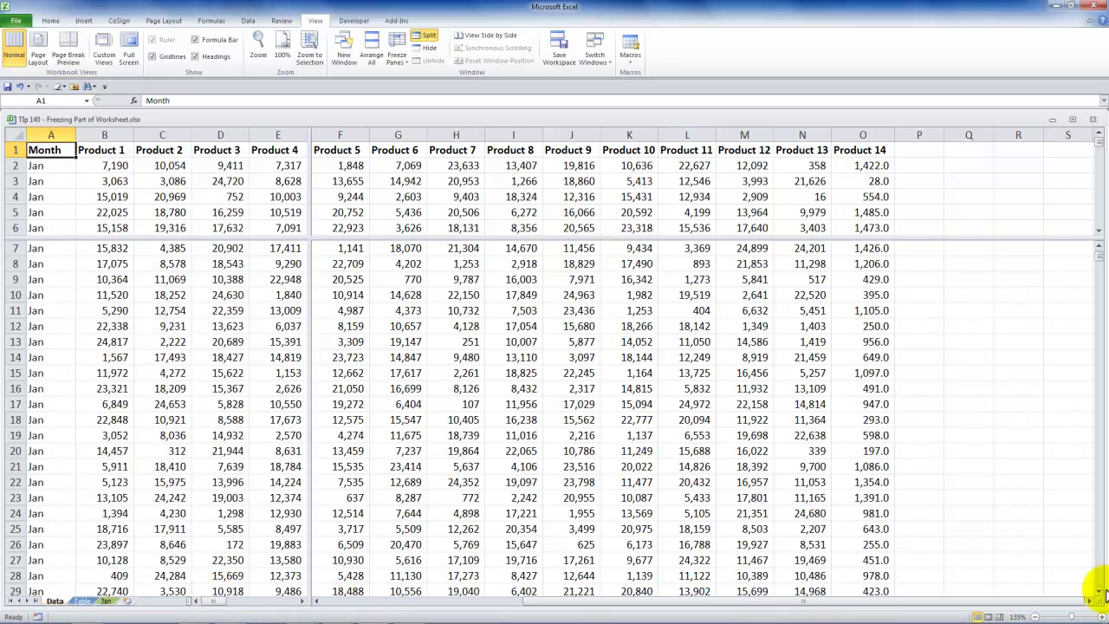
# Scroll the panes beside the vertical split sideways, and scroll the upper and lower panes independently
pyautogui.moveTo(1089, 604); pyautogui.dragTo(1046, 593)
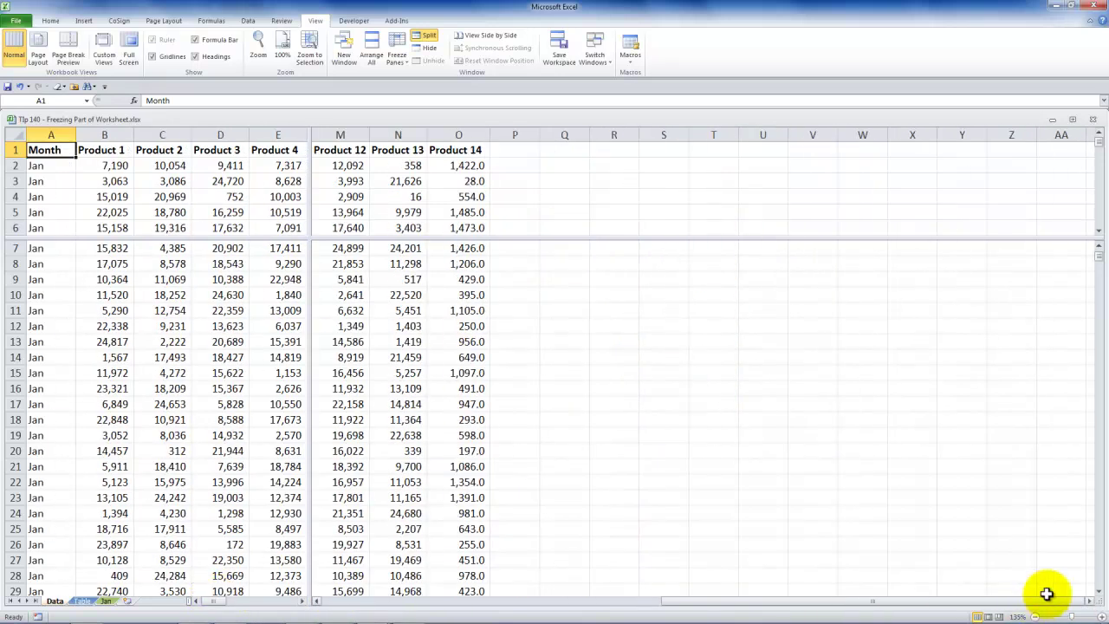
pyautogui.moveTo(841, 604); pyautogui.dragTo(539, 590)
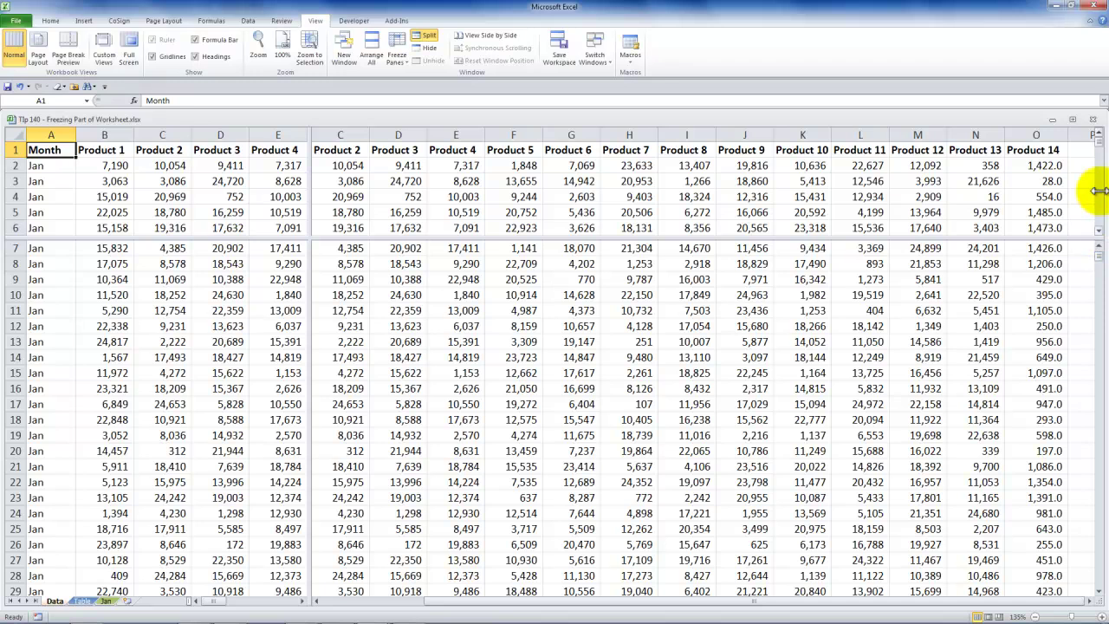
pyautogui.moveTo(1097, 142)
pyautogui.mouseDown()
pyautogui.moveTo(1099, 179)
pyautogui.moveTo(1100, 145)
pyautogui.mouseUp()
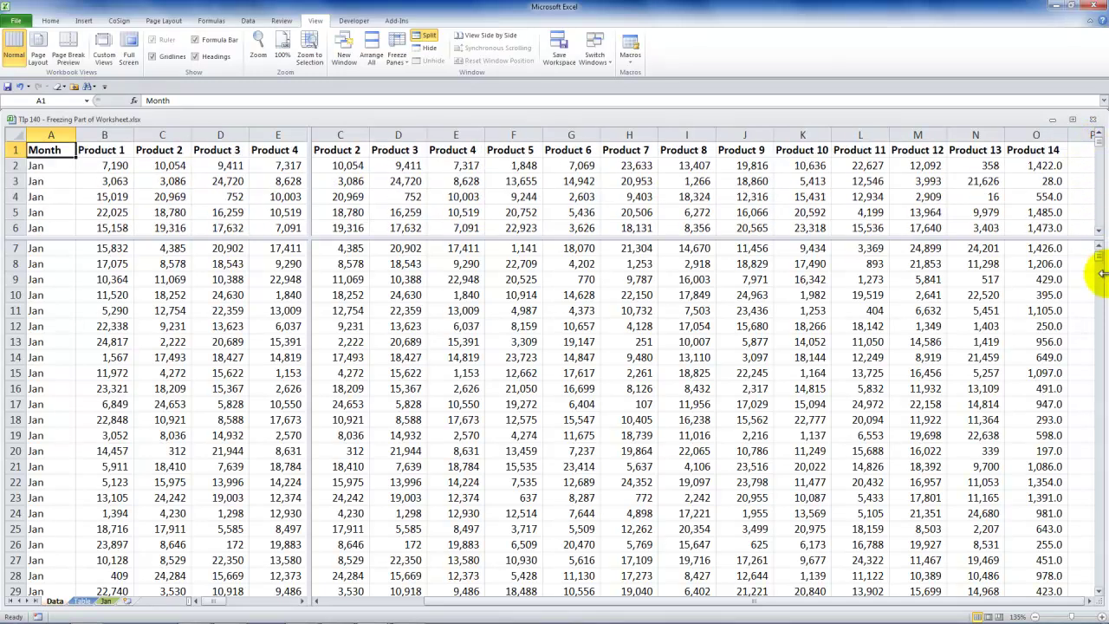
pyautogui.moveTo(1098, 258)
pyautogui.mouseDown()
pyautogui.moveTo(1089, 371)
pyautogui.moveTo(1102, 259)
pyautogui.mouseUp()
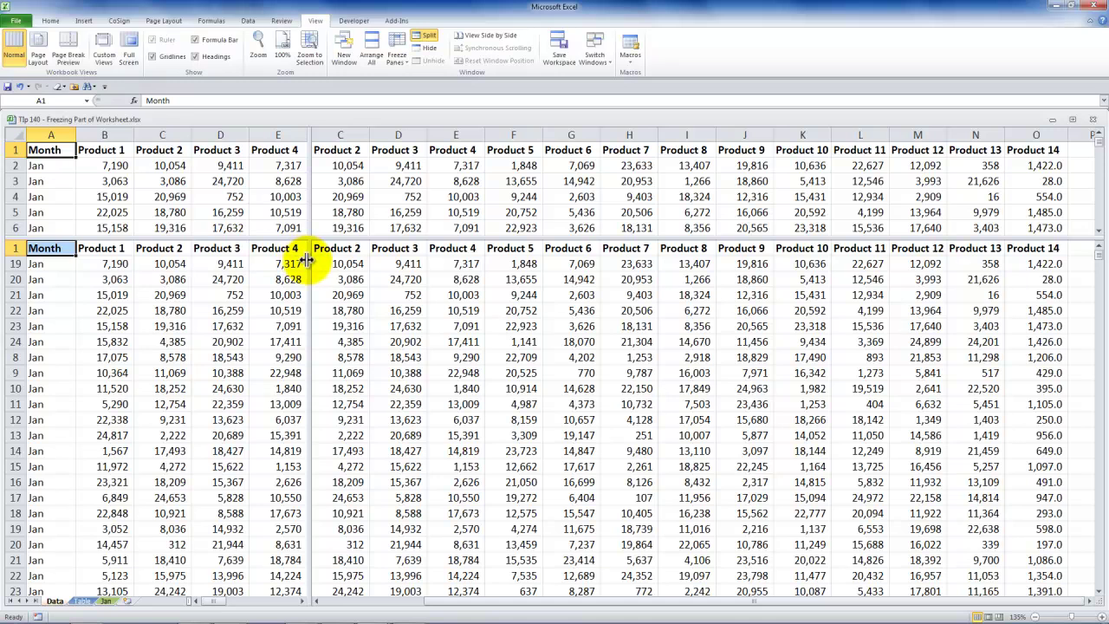
# Move the splits to after column F and below row 8, and remove the vertical split followed by the horizontal one
pyautogui.moveTo(308, 260); pyautogui.dragTo(382, 269)
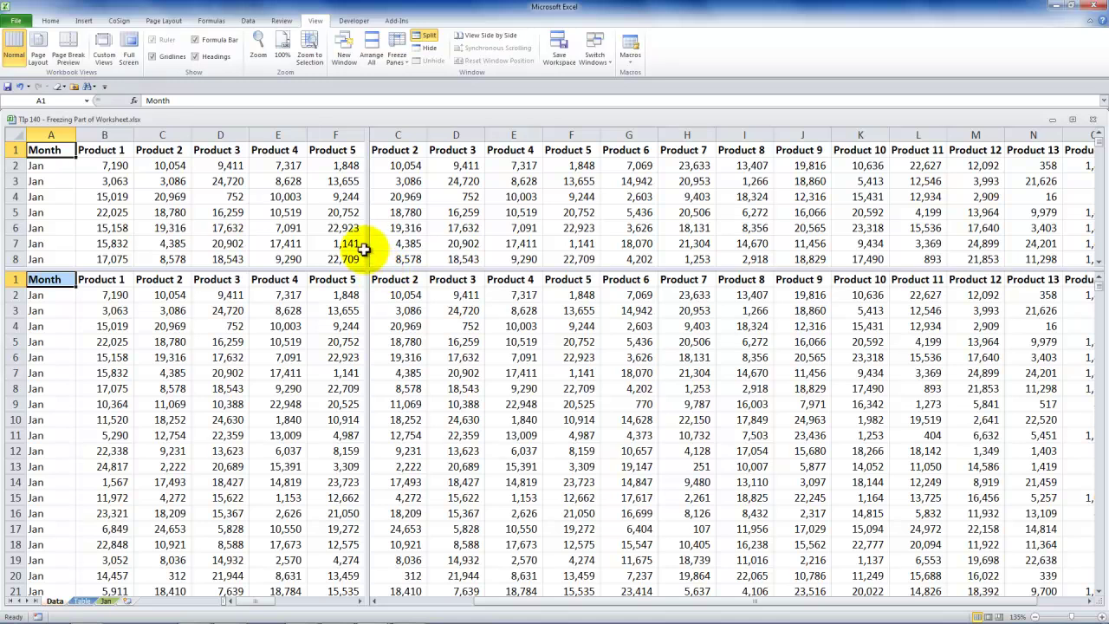
pyautogui.doubleClick(365, 246)
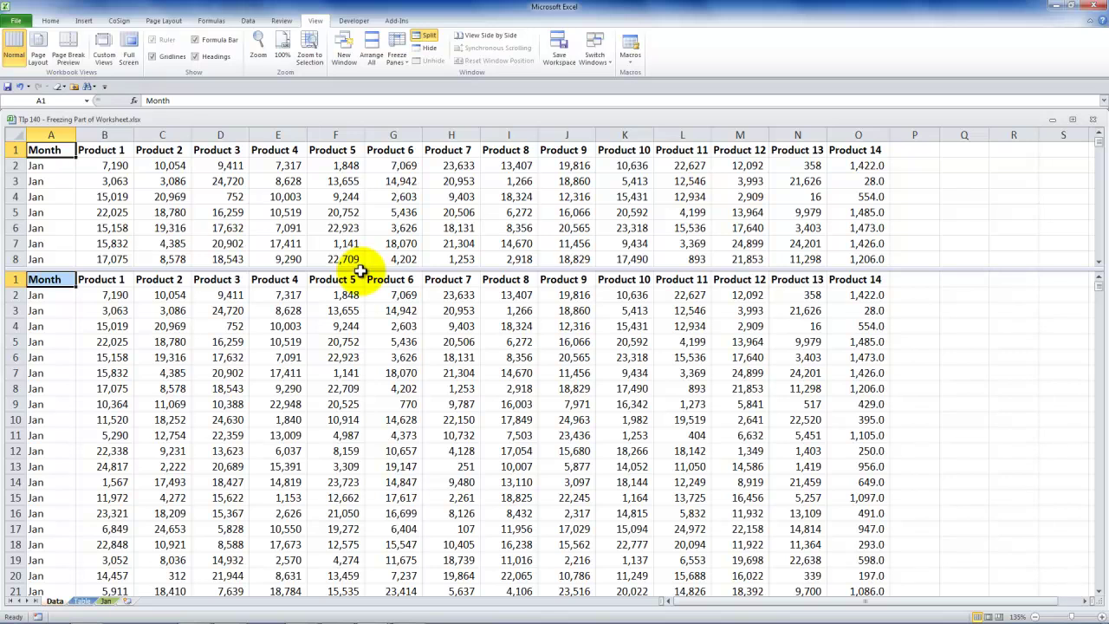
pyautogui.click(430, 40)
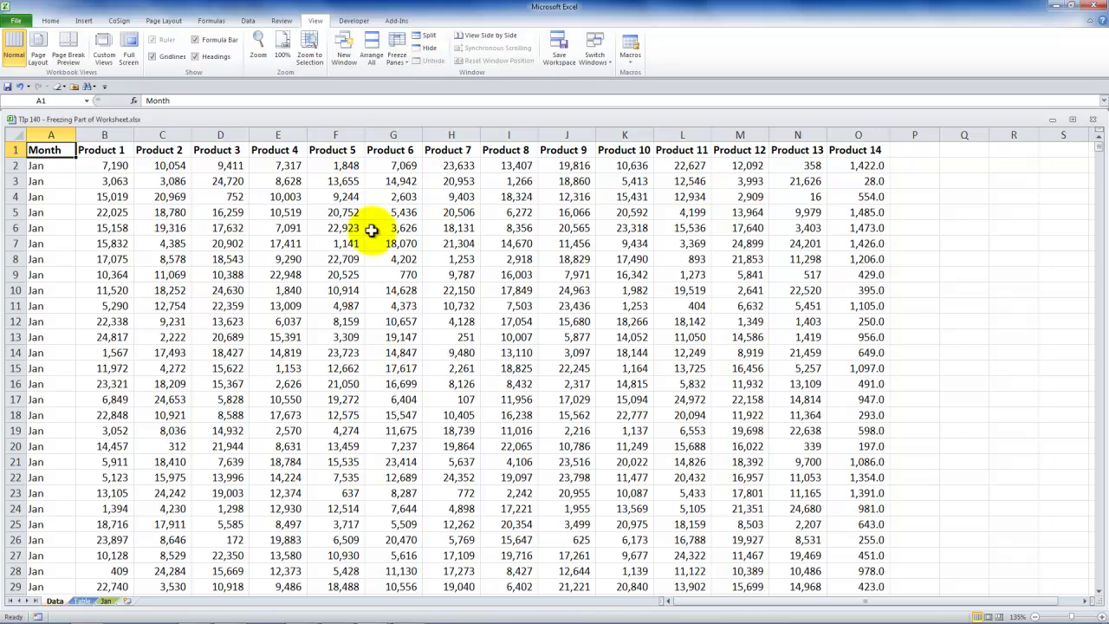
# Split the window at cell F7 and move the vertical split to after column D
pyautogui.click(346, 243)
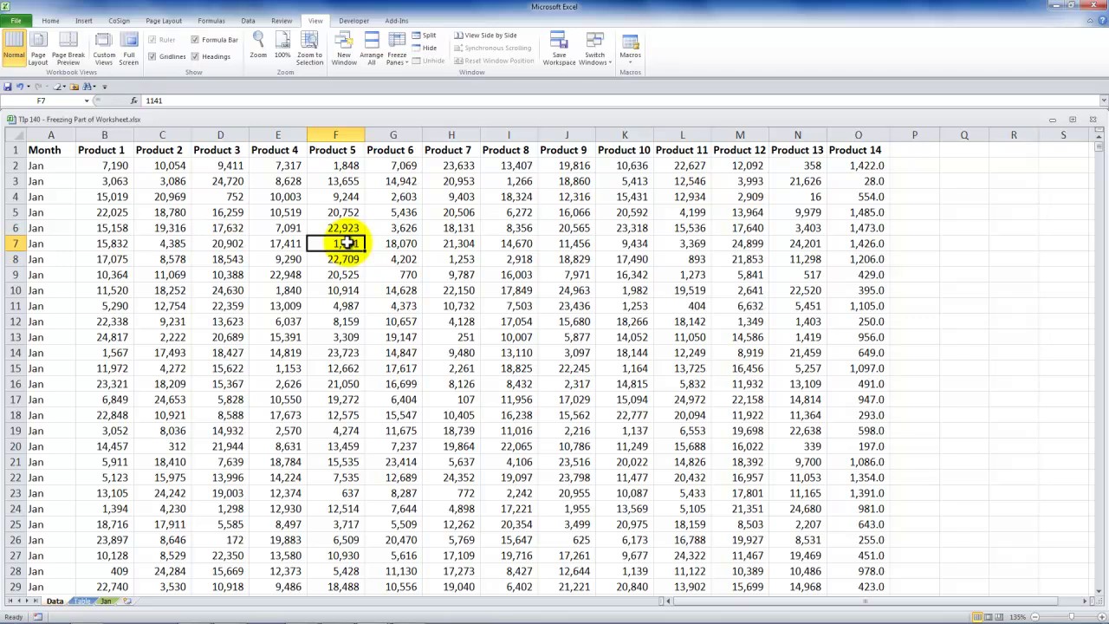
pyautogui.click(430, 41)
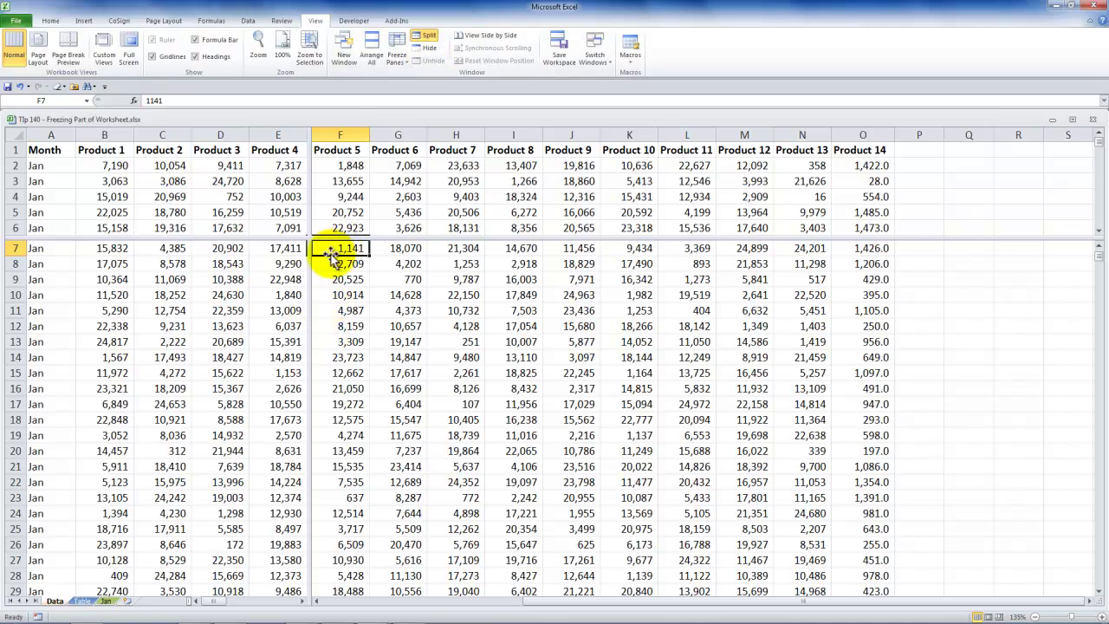
pyautogui.moveTo(308, 266); pyautogui.dragTo(254, 265)
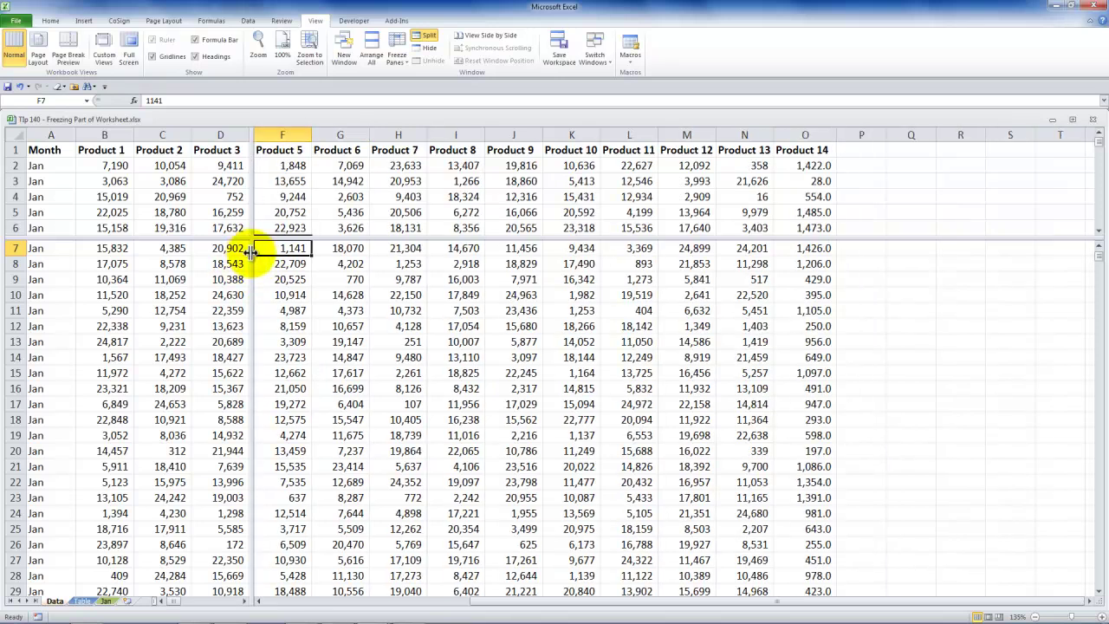
# Remove the vertical split and the remaining horizontal split, and view the available freeze options without applying one
pyautogui.doubleClick(250, 252)
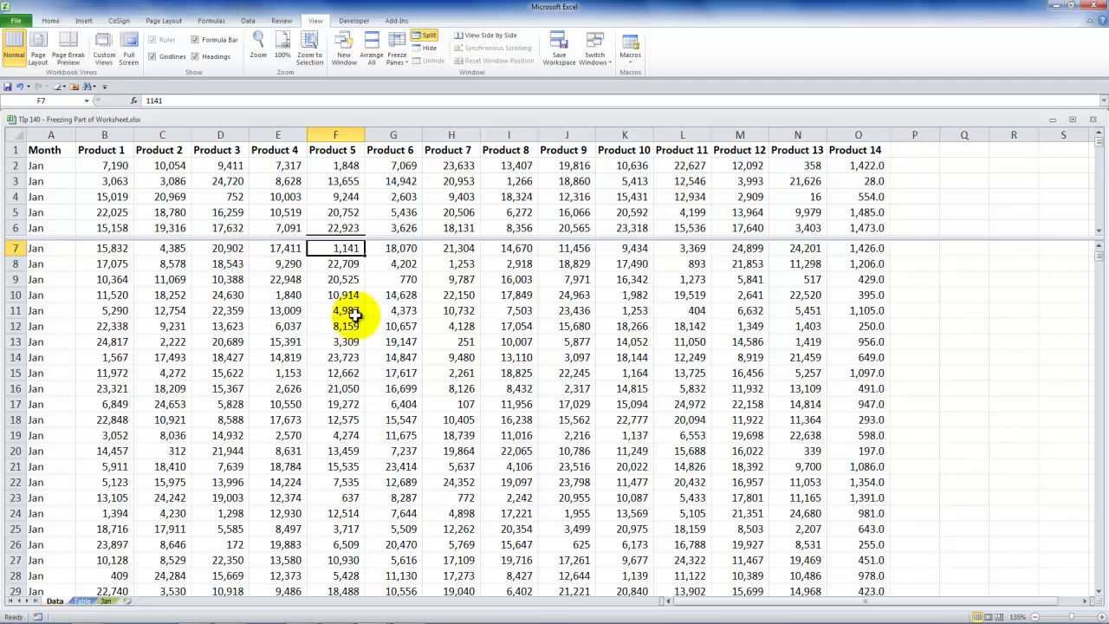
pyautogui.click(429, 42)
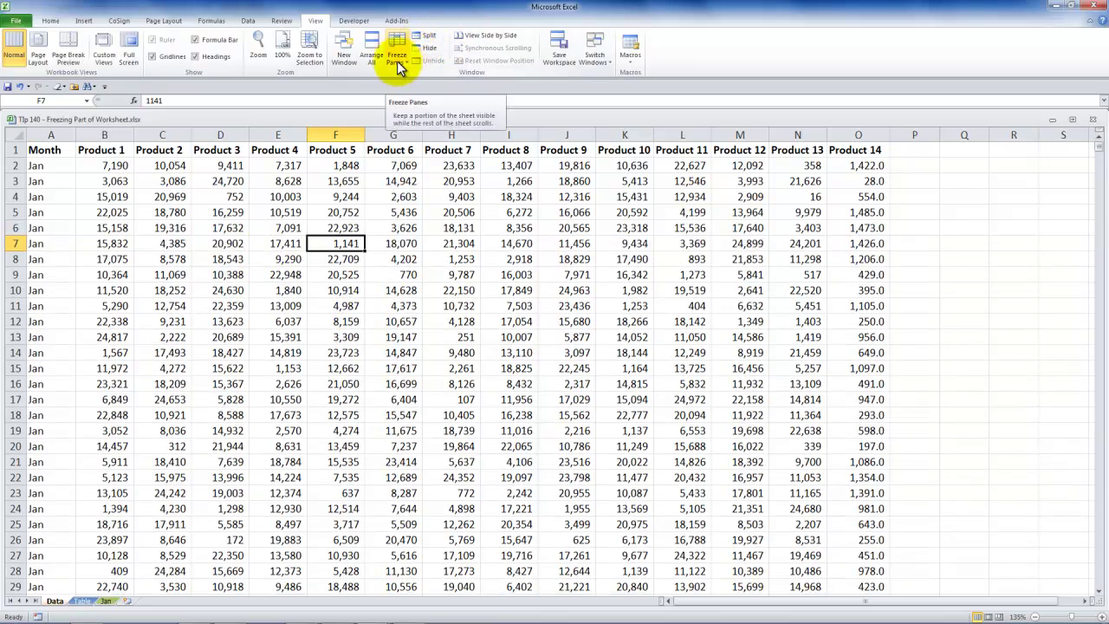
pyautogui.click(406, 61)
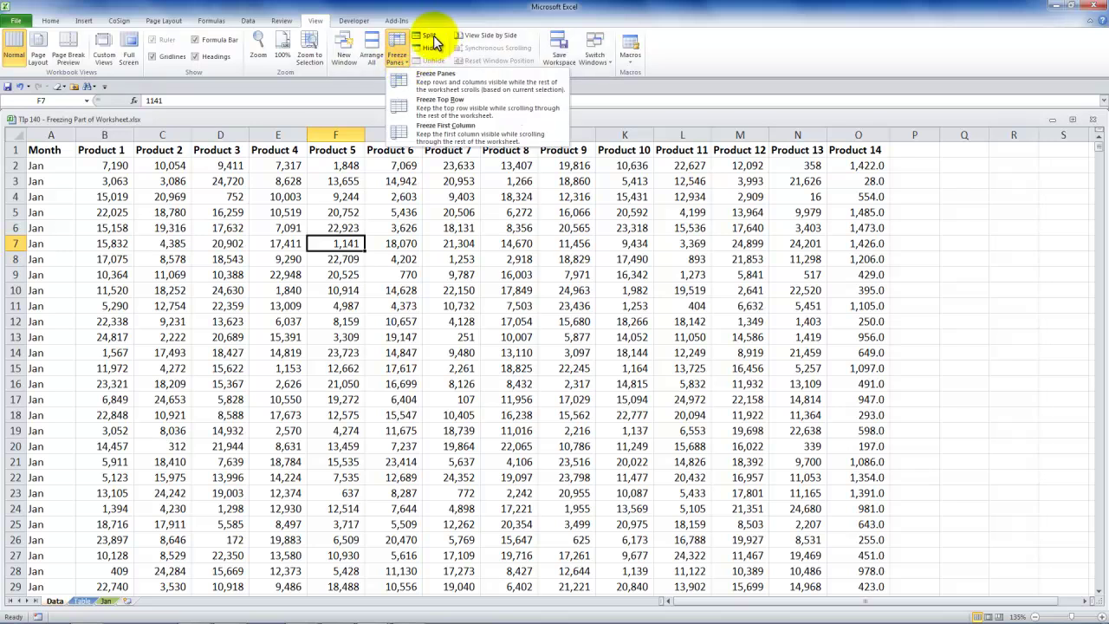
pyautogui.click(433, 40)
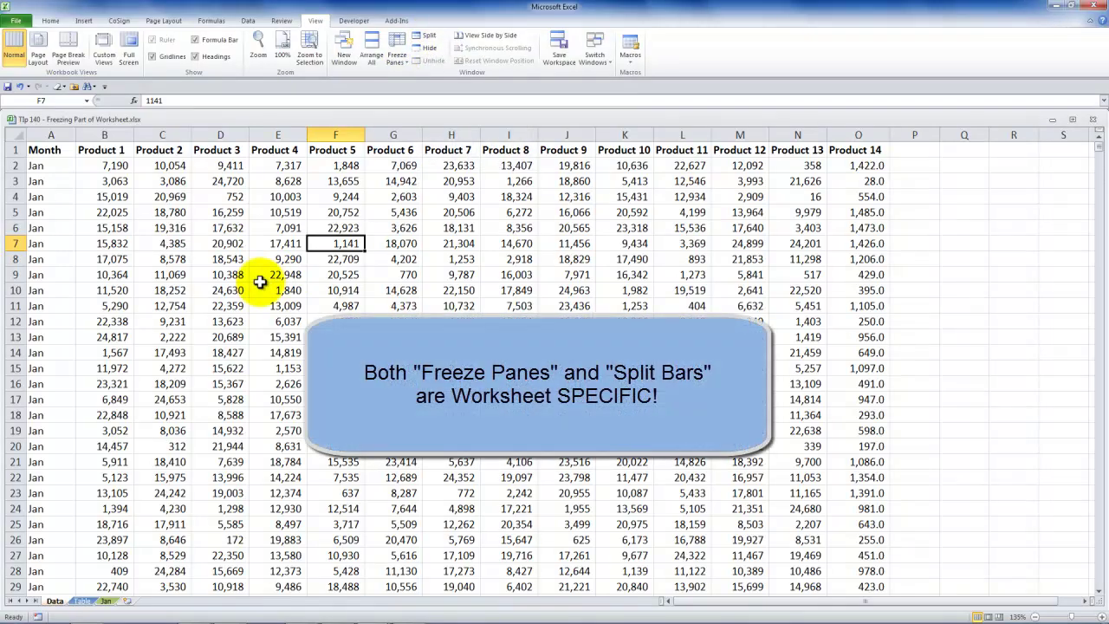
# Compare the Table and Data worksheets by switching between them, and return to the Data sheet
pyautogui.click(82, 600)
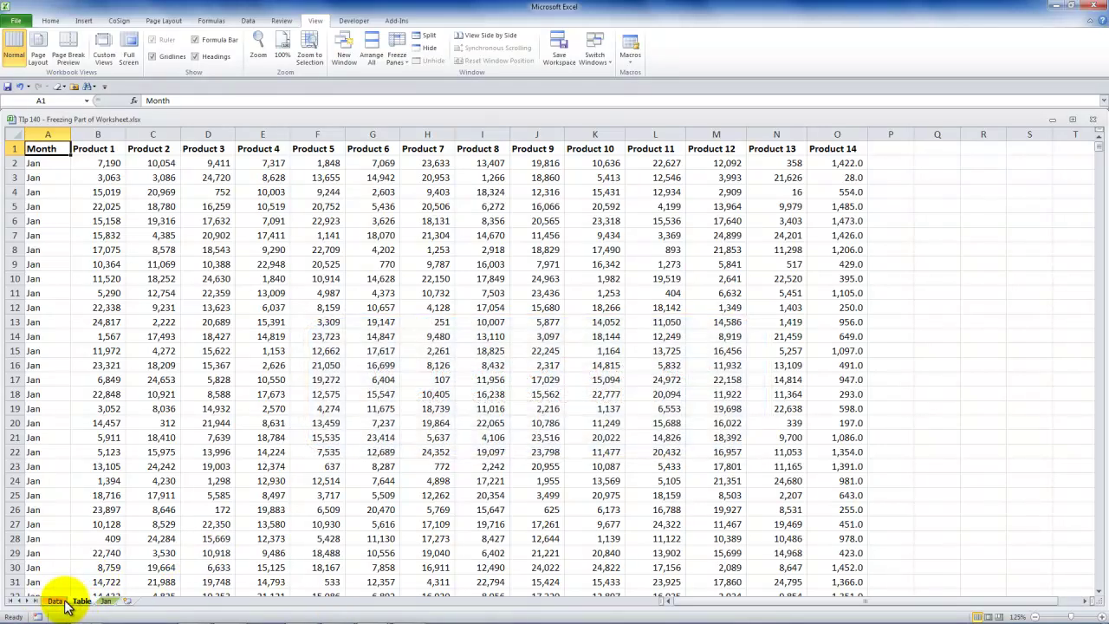
pyautogui.click(54, 600)
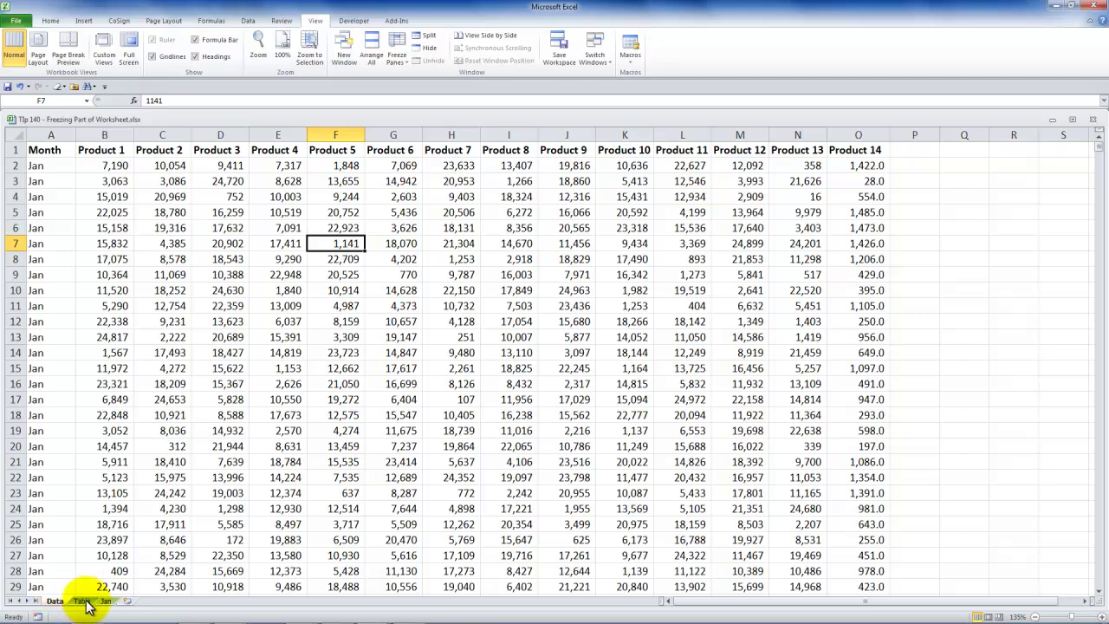
pyautogui.click(82, 601)
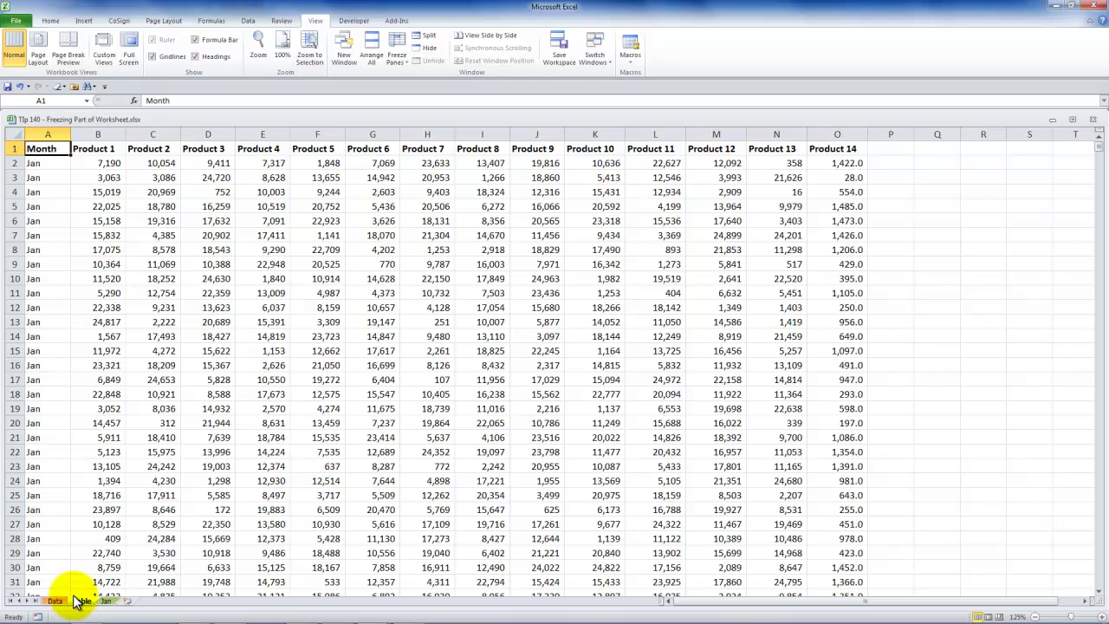
pyautogui.click(55, 601)
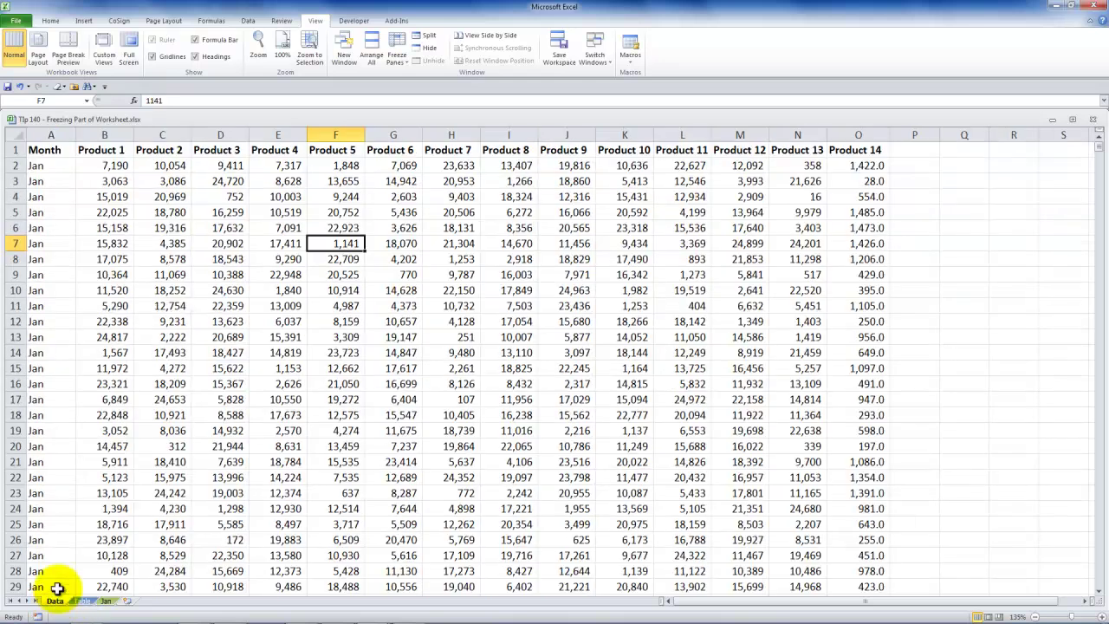
# Switch to the online shop in Firefox, open the 50 Best Tips for Excel 2007 product page, and enlarge its fourth image
pyautogui.moveTo(266, 612)
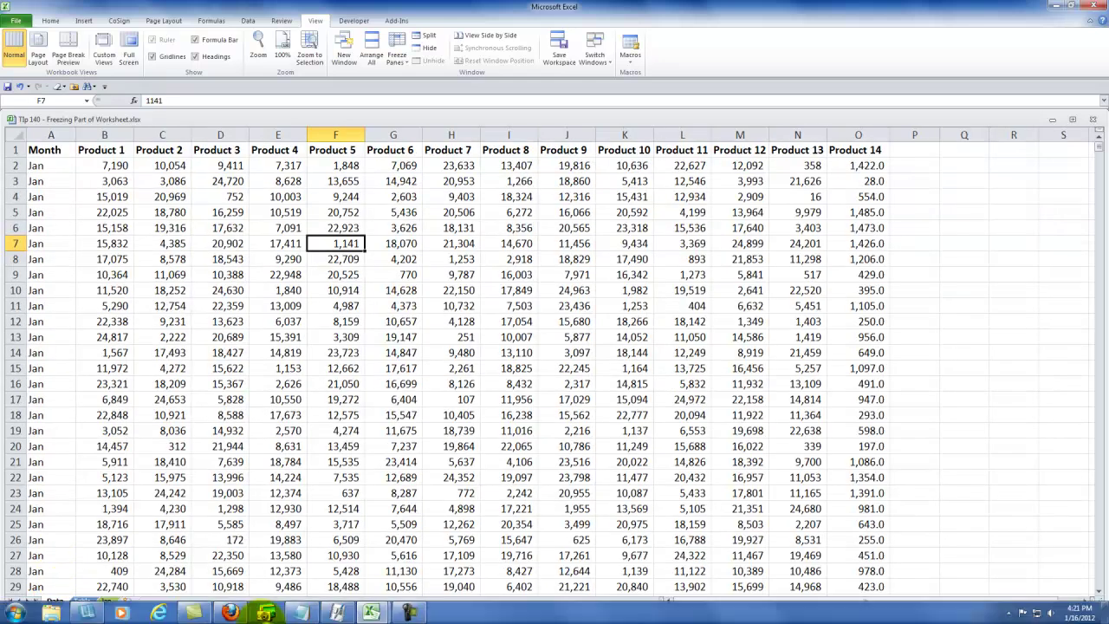
pyautogui.click(228, 612)
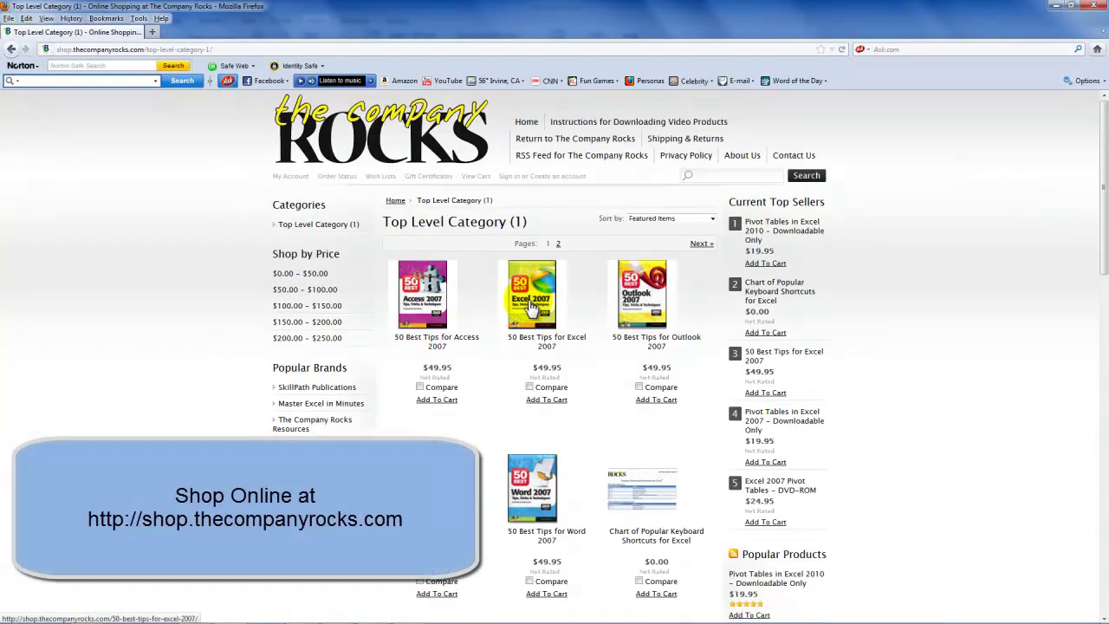
pyautogui.click(531, 305)
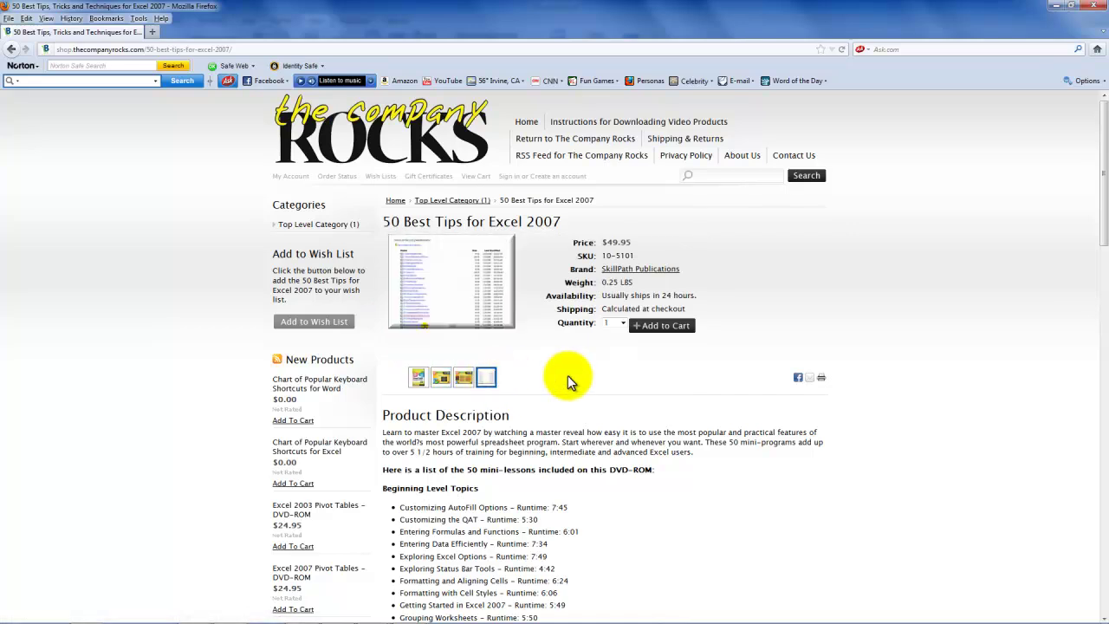
pyautogui.click(485, 375)
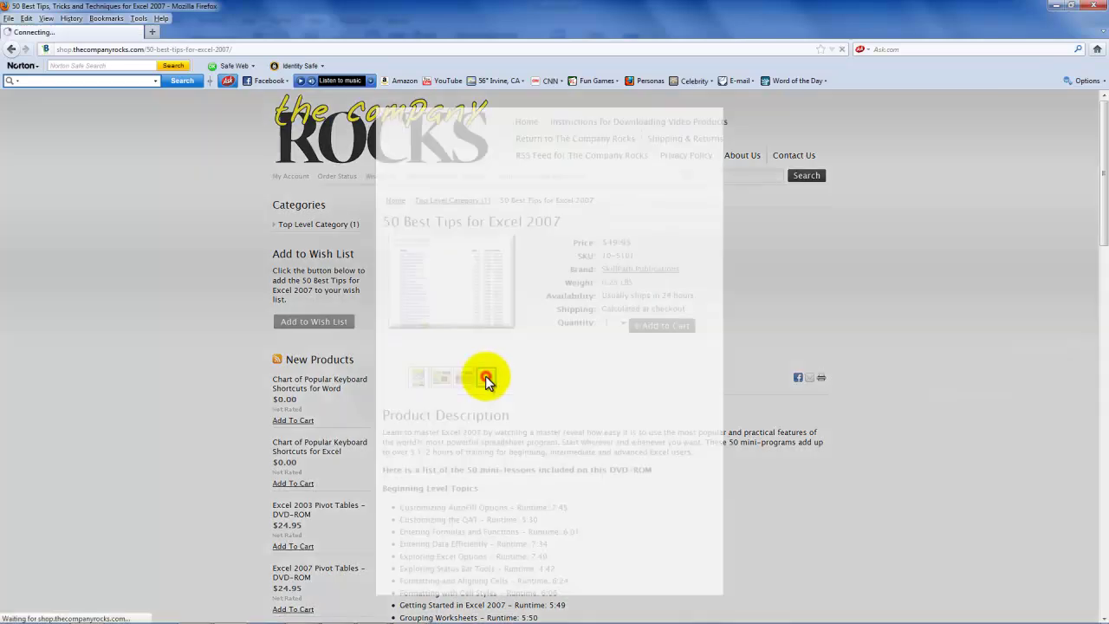